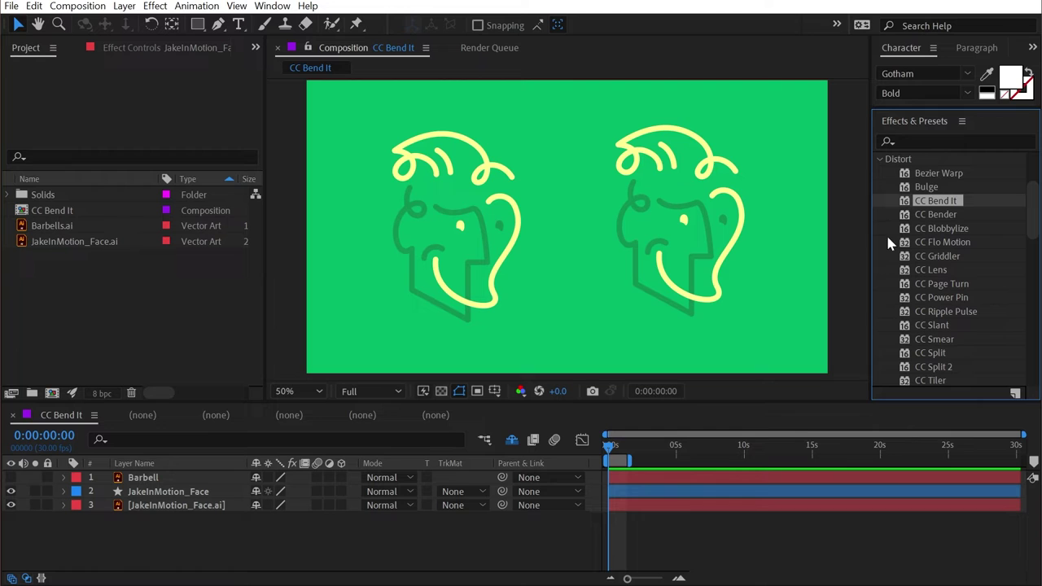
# Apply CC Bend It to both the JakeInMotion_Face.ai and JakeInMotion_Face layers
pyautogui.moveTo(948, 208); pyautogui.dragTo(413, 225)
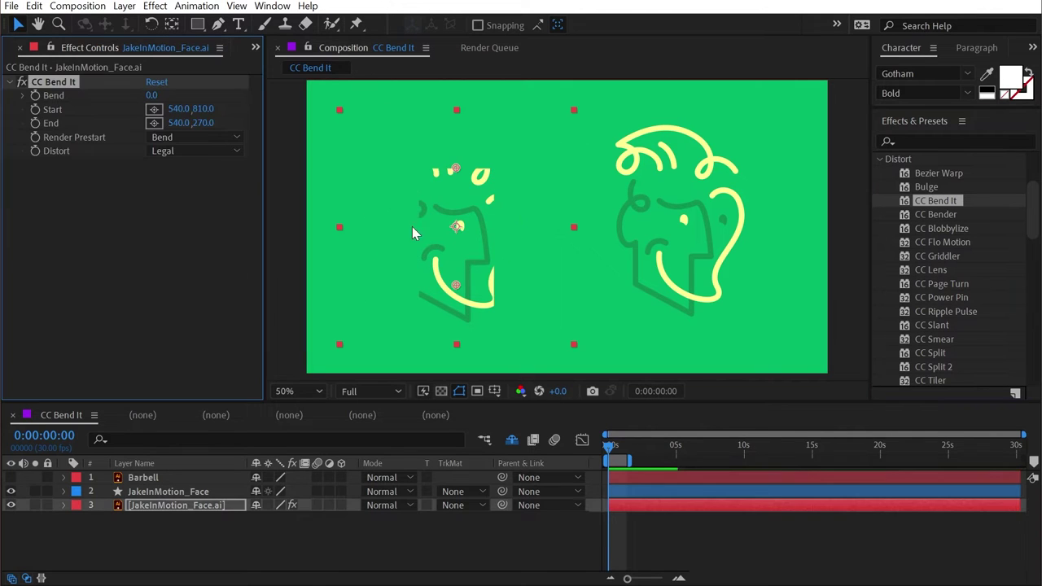
pyautogui.click(191, 492)
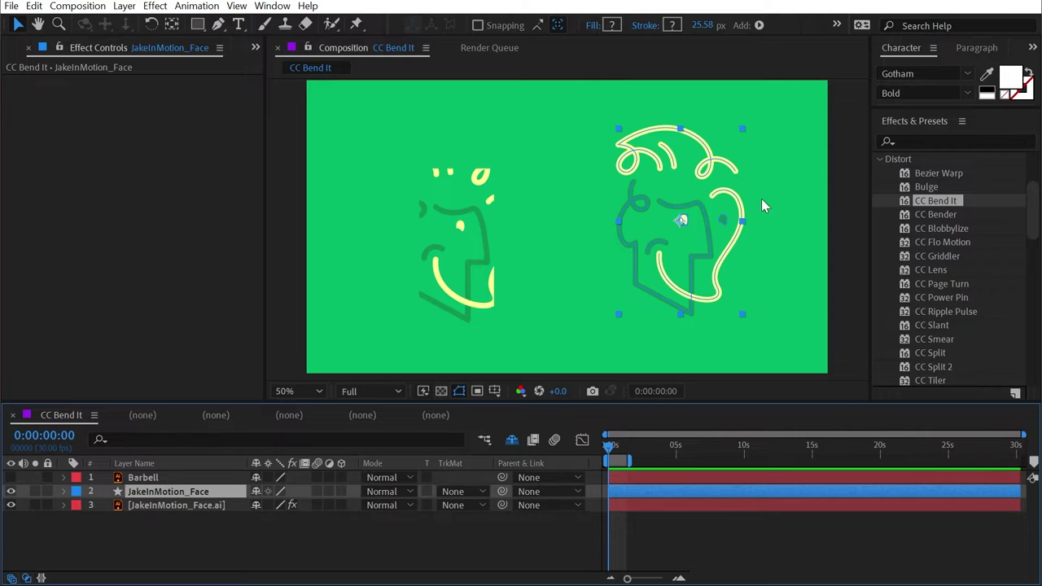
pyautogui.moveTo(936, 202); pyautogui.dragTo(700, 241)
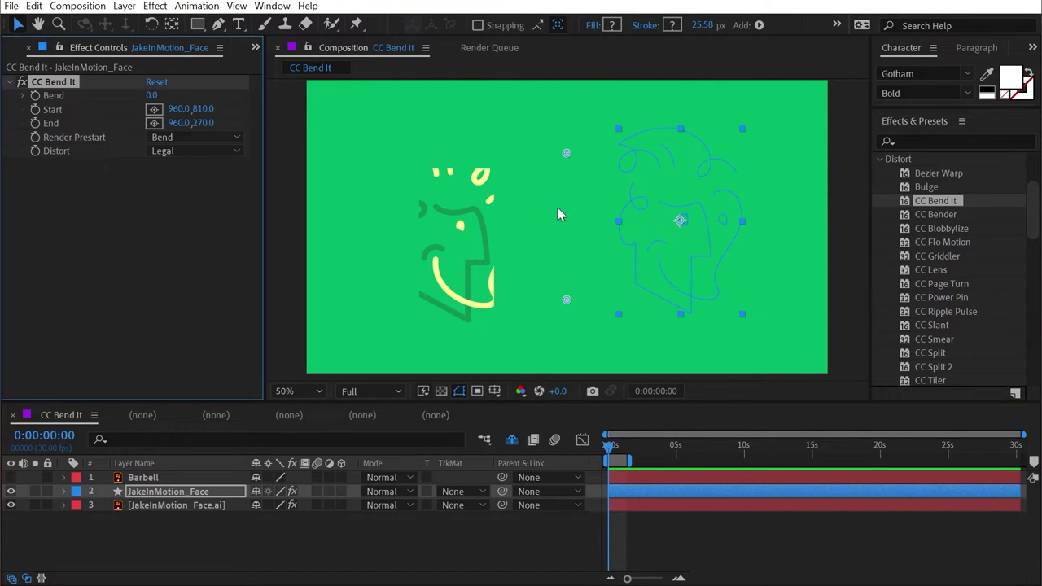
# Preview the Bend amount, reset CC Bend It, and lower its Start point to 540.0,1066.0
pyautogui.click(462, 216)
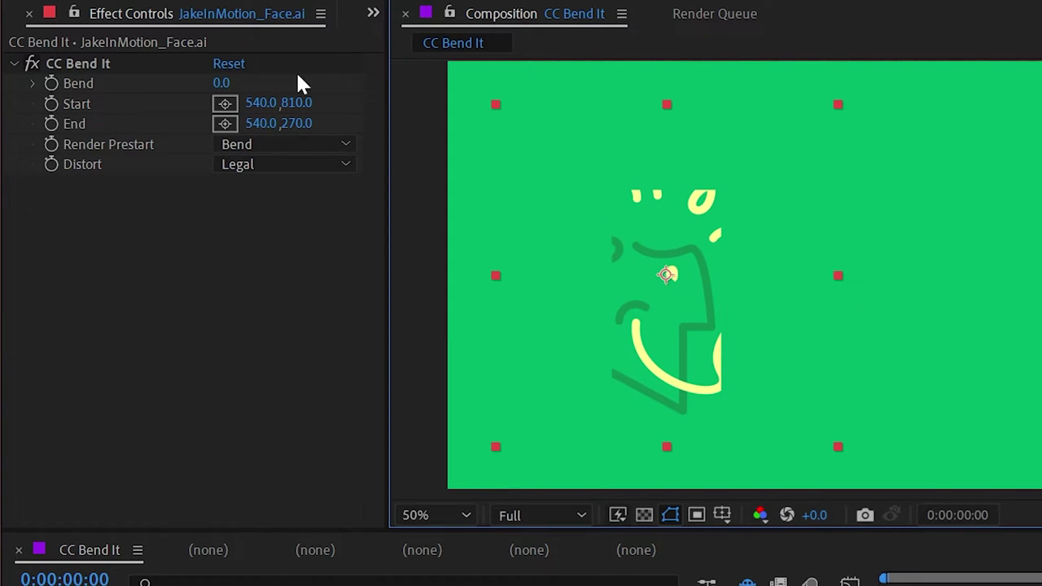
pyautogui.moveTo(218, 83); pyautogui.dragTo(285, 85)
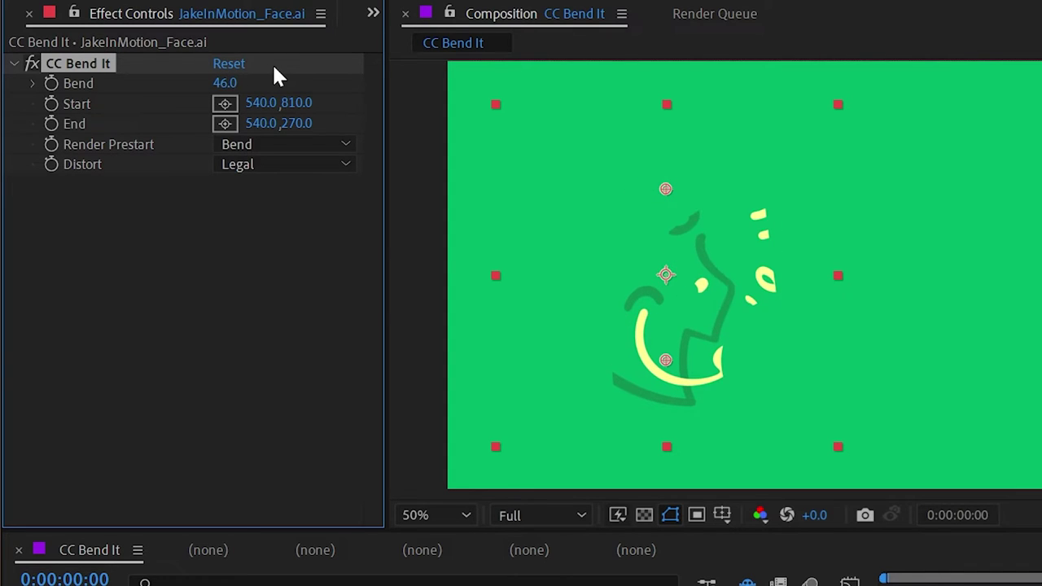
pyautogui.click(229, 63)
pyautogui.click(89, 63)
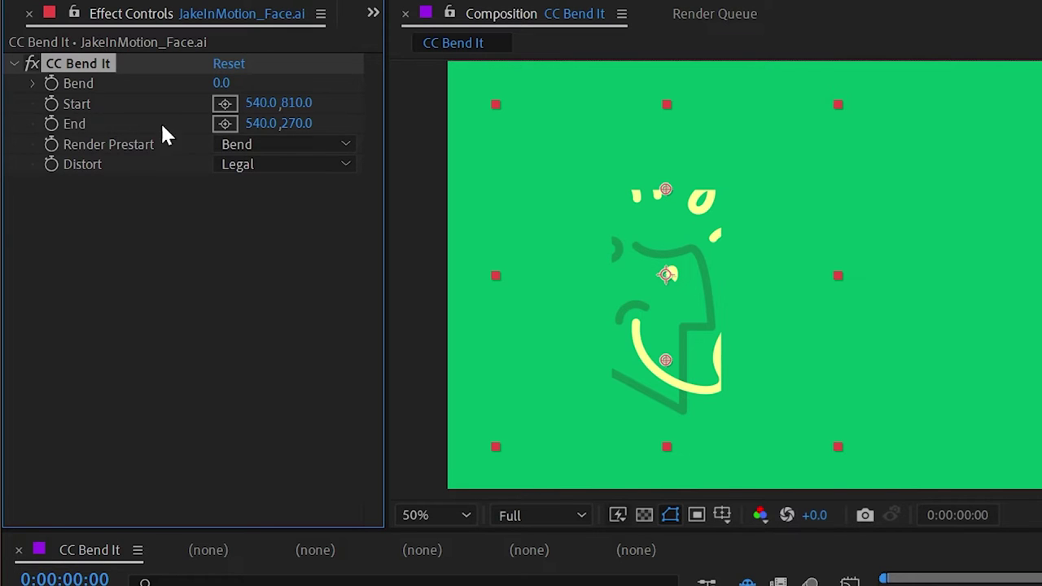
pyautogui.moveTo(297, 103); pyautogui.dragTo(601, 104)
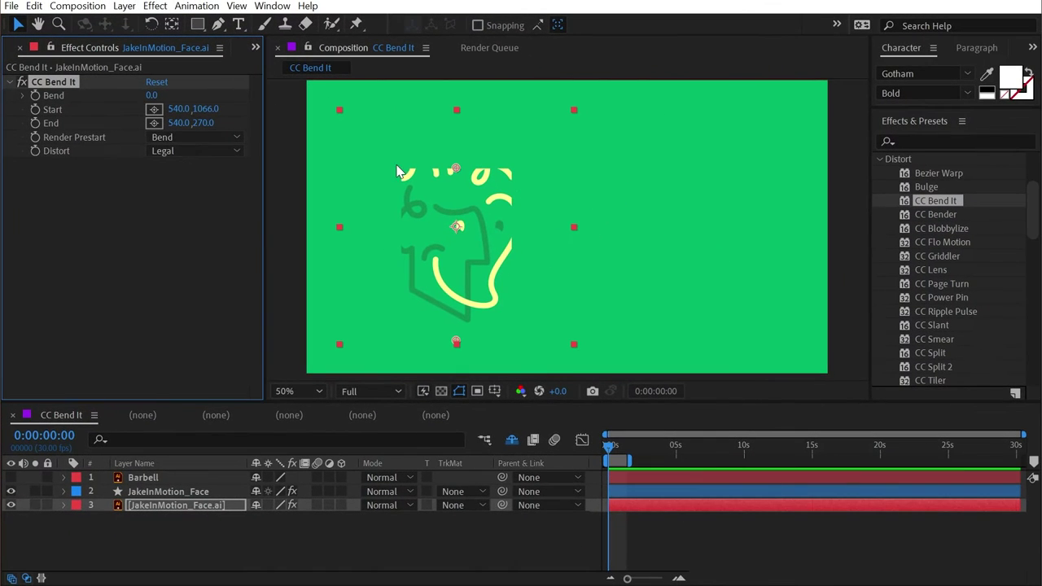
# Add the Grid effect to the face layer, sizing the grid from the width slider
pyautogui.click(924, 141)
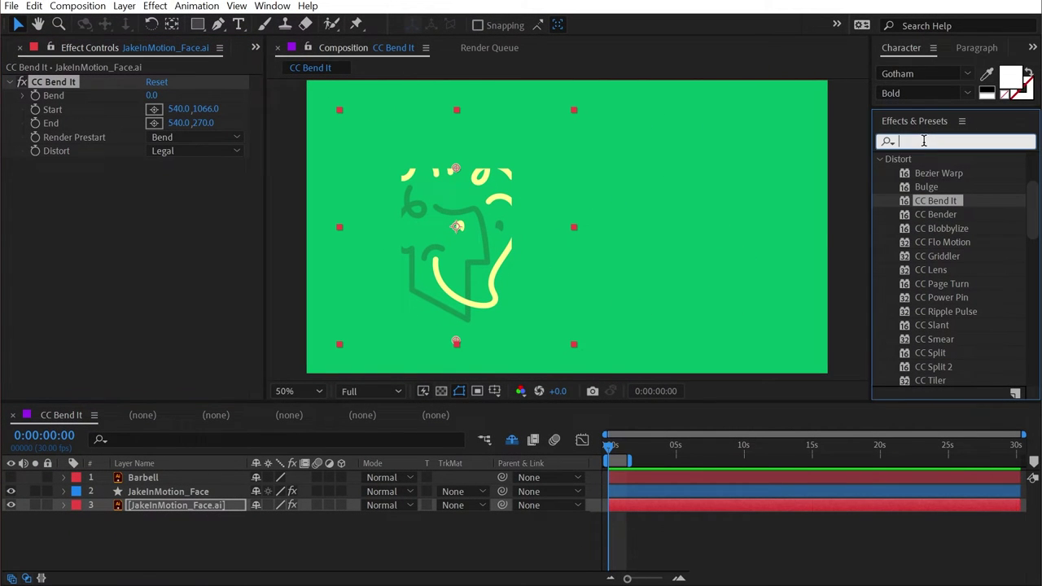
pyautogui.write('grid')
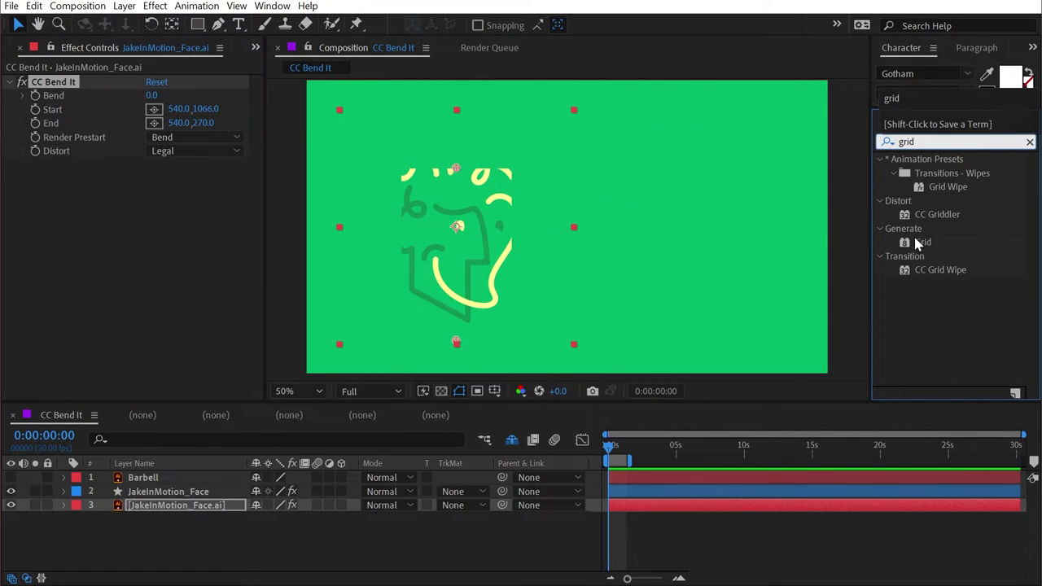
pyautogui.moveTo(917, 242); pyautogui.dragTo(101, 80)
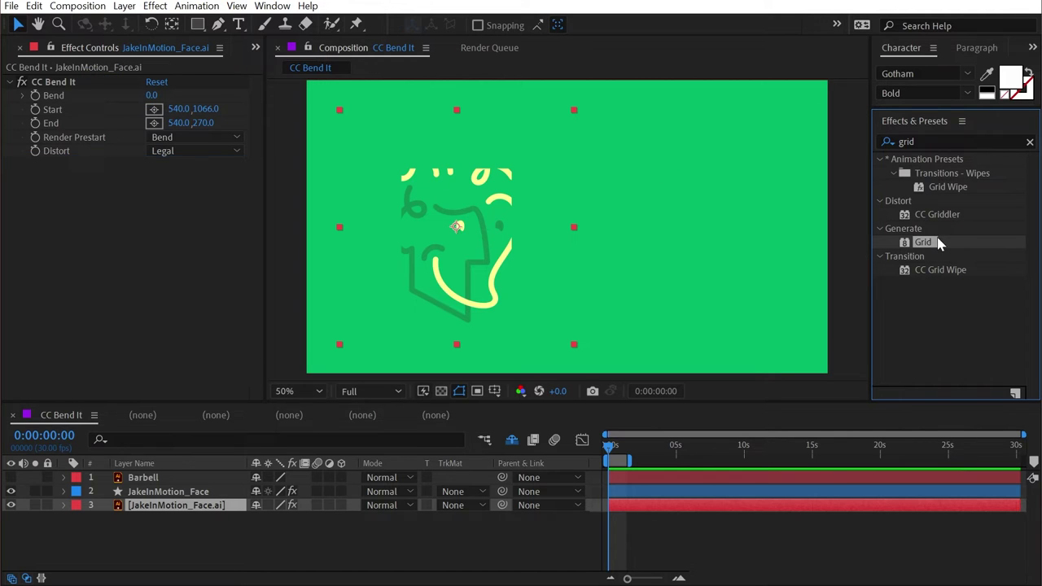
pyautogui.moveTo(940, 242); pyautogui.dragTo(75, 85)
pyautogui.click(195, 109)
pyautogui.click(233, 146)
pyautogui.click(24, 137)
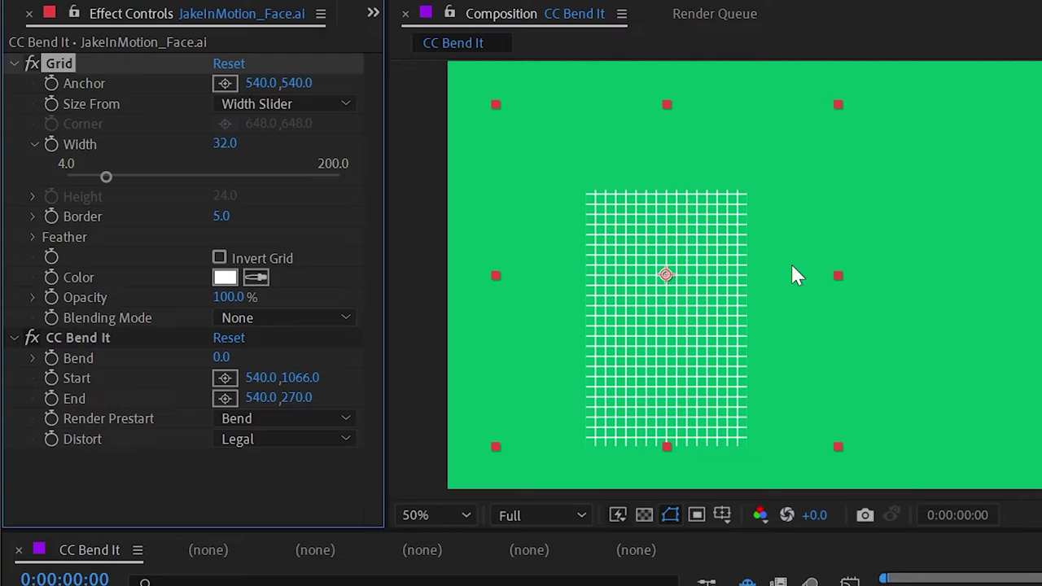
# Stretch CC Bend It to Start 540.0,1092.0 and End 540.0,-20.0, then disable Grid
pyautogui.click(32, 338)
pyautogui.click(33, 339)
pyautogui.moveTo(291, 397); pyautogui.dragTo(48, 383)
pyautogui.moveTo(295, 378); pyautogui.dragTo(326, 378)
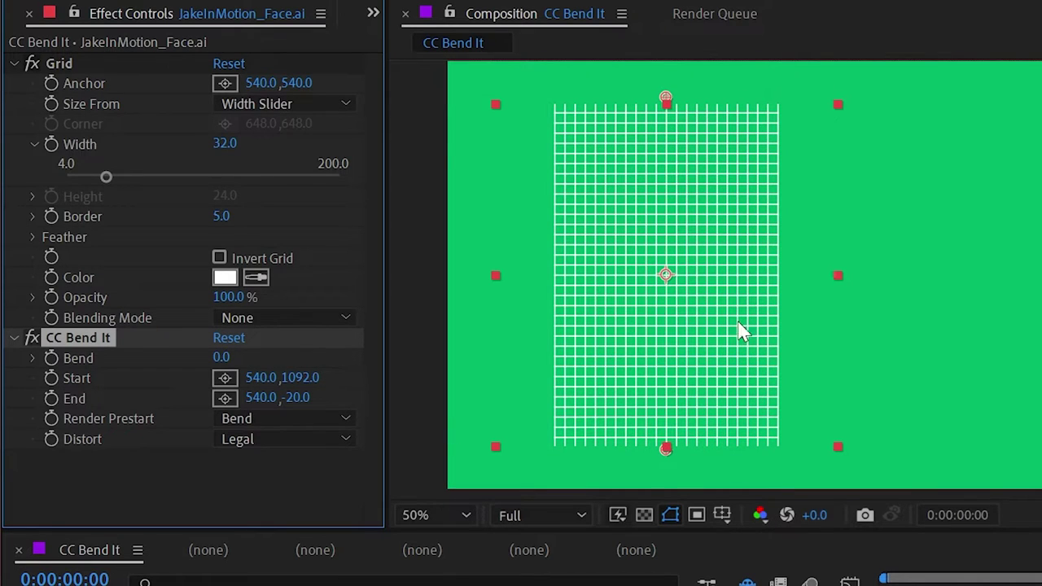
pyautogui.click(33, 63)
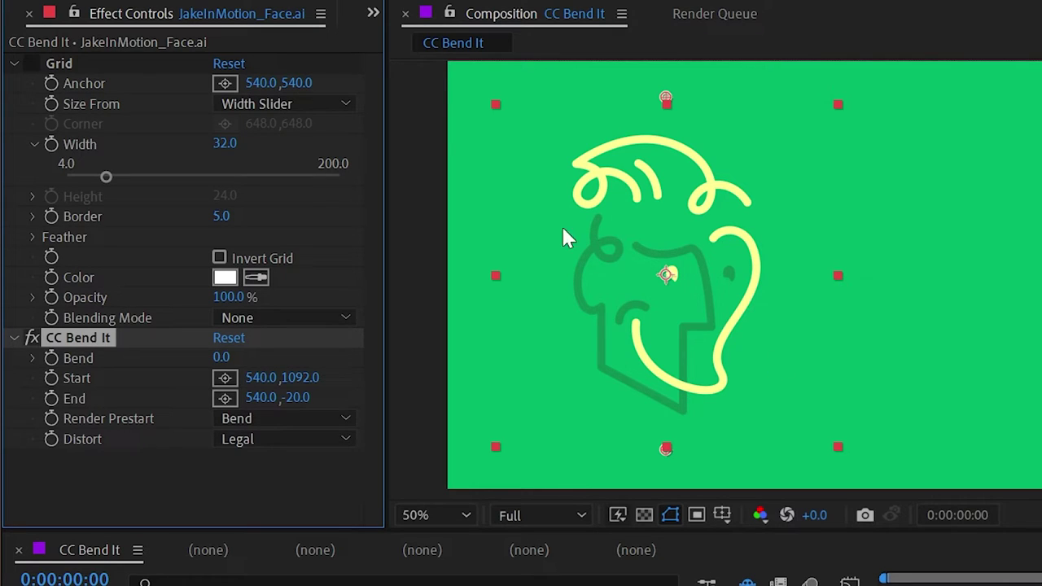
# Reposition the CC Bend It End point and raise Bend to 25.0
pyautogui.moveTo(303, 392); pyautogui.dragTo(182, 382)
pyautogui.press(',')
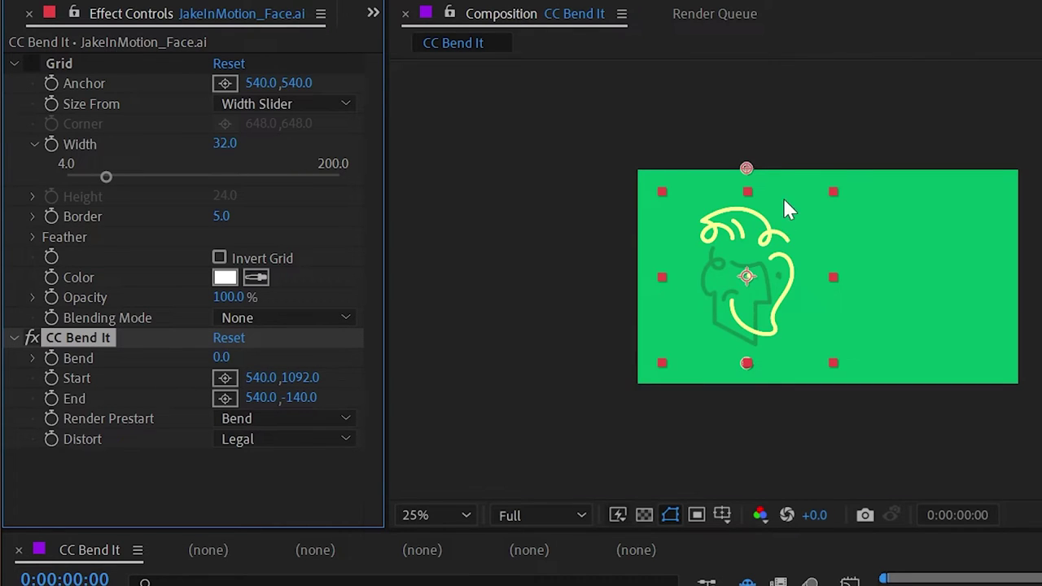
pyautogui.press('.')
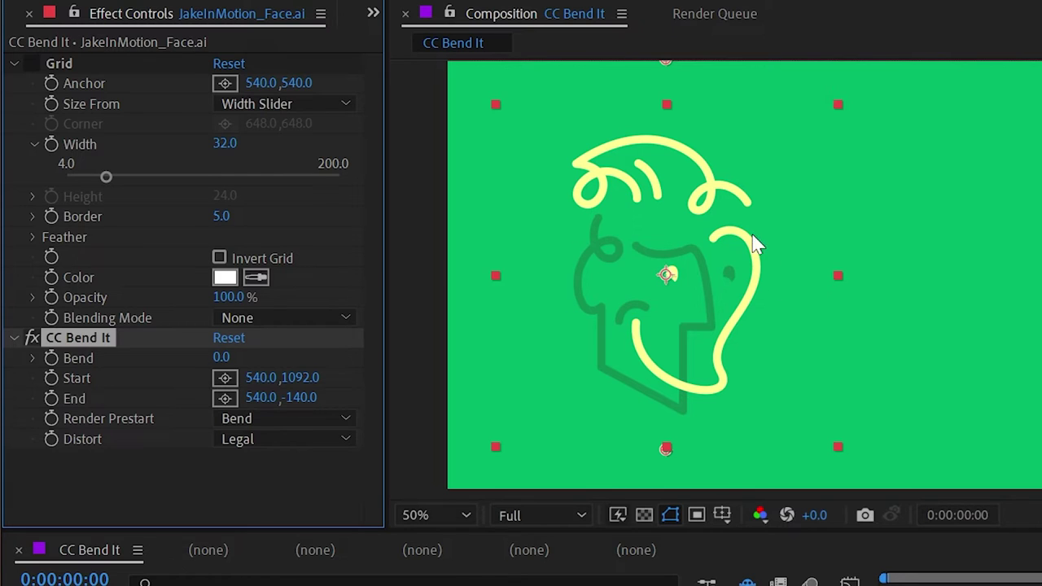
pyautogui.moveTo(293, 398); pyautogui.dragTo(543, 393)
pyautogui.moveTo(222, 356); pyautogui.dragTo(646, 169)
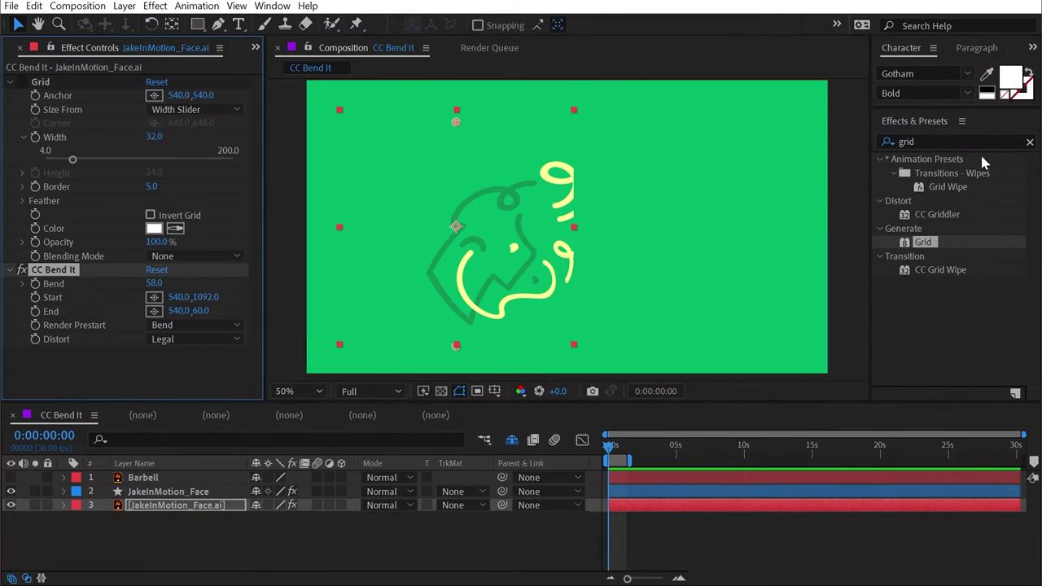
# Add Grow Bounds above CC Bend It with Pixels set to 180
pyautogui.hotkey('ctrl', '5')
pyautogui.write('grow')
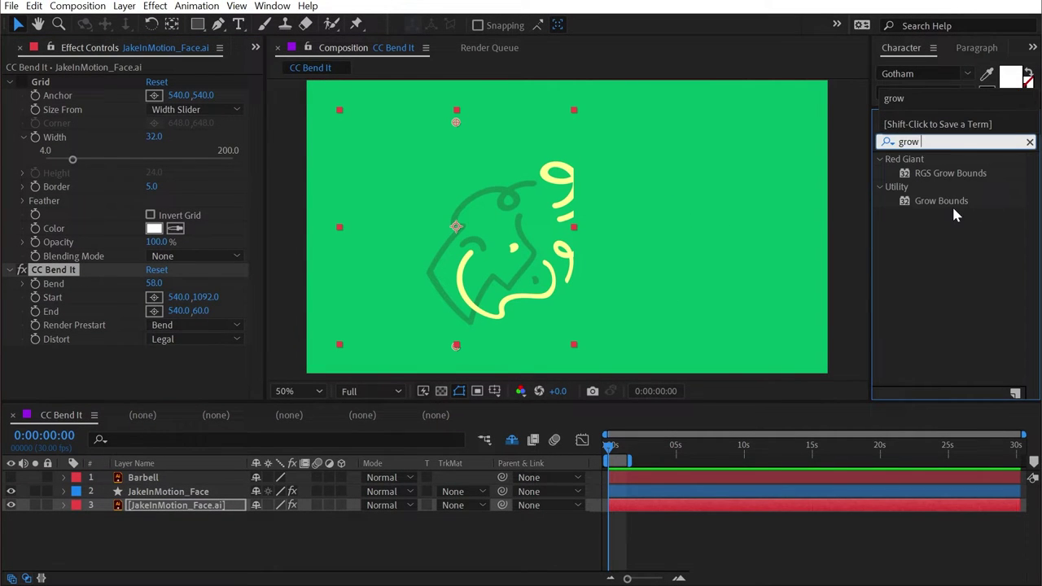
pyautogui.moveTo(943, 201); pyautogui.dragTo(202, 267)
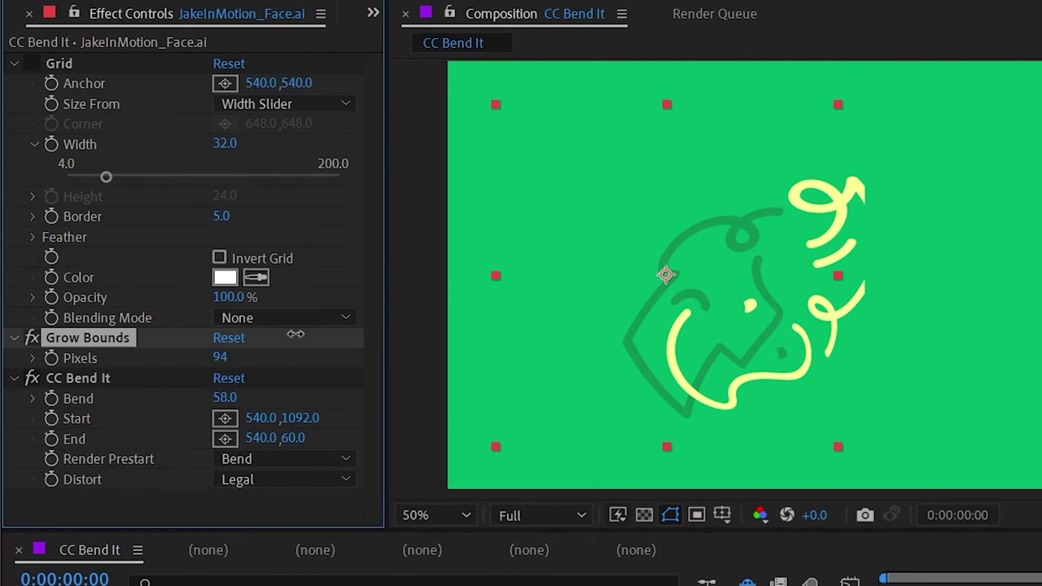
pyautogui.moveTo(295, 334); pyautogui.dragTo(390, 328)
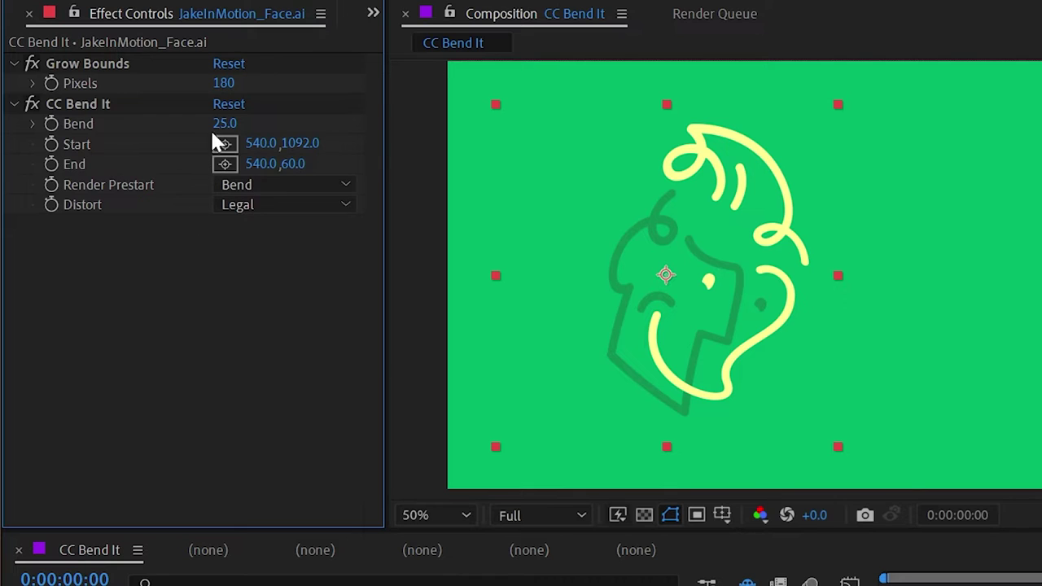
# Try positive and negative Bend amounts on the face
pyautogui.moveTo(220, 124); pyautogui.dragTo(167, 107)
pyautogui.moveTo(666, 122)
pyautogui.mouseDown()
pyautogui.moveTo(684, 307)
pyautogui.moveTo(666, 131)
pyautogui.moveTo(681, 117)
pyautogui.moveTo(683, 127)
pyautogui.mouseUp()
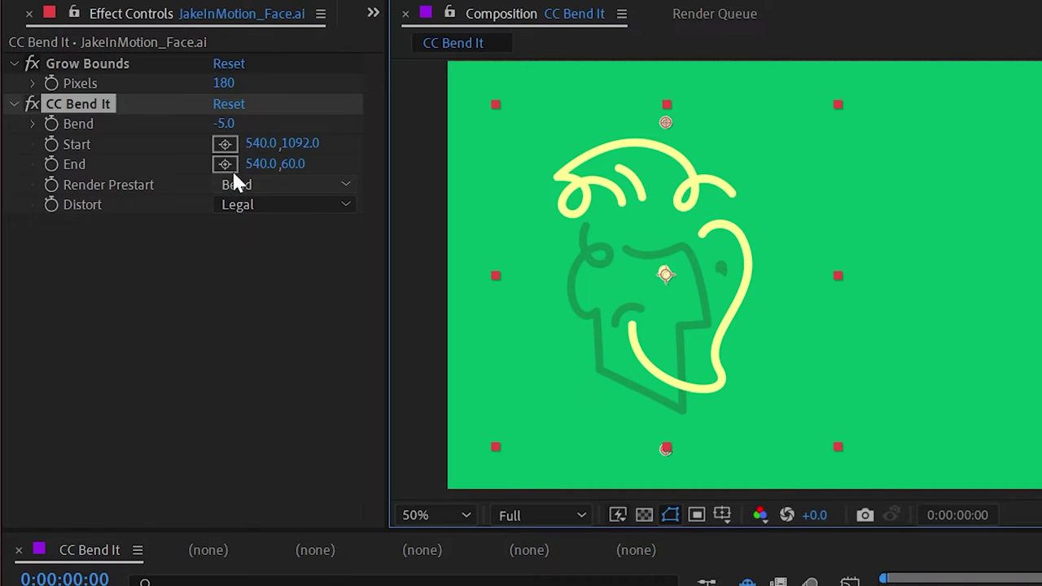
pyautogui.moveTo(225, 124)
pyautogui.mouseDown()
pyautogui.moveTo(274, 126)
pyautogui.moveTo(220, 139)
pyautogui.mouseUp()
# Use the Static prestart with Start 540,667, End 540,-400 and Bend -34
pyautogui.click(244, 185)
pyautogui.click(265, 233)
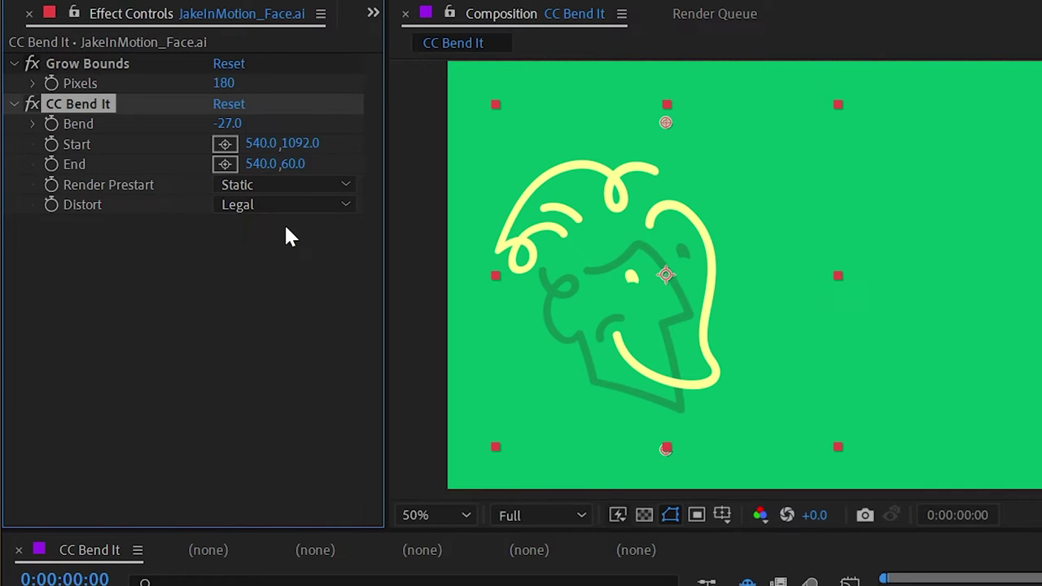
pyautogui.moveTo(670, 451); pyautogui.dragTo(689, 319)
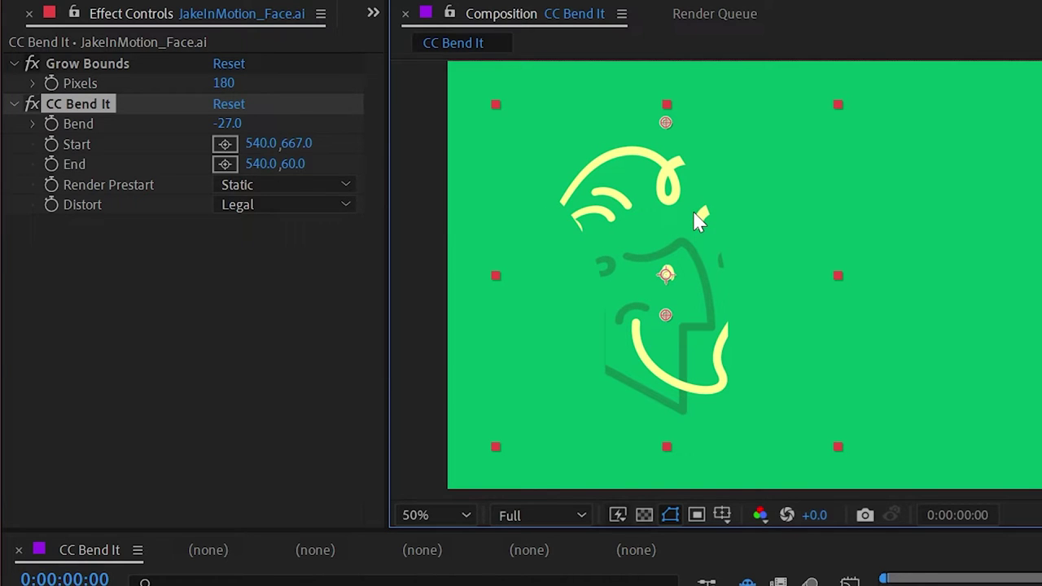
pyautogui.moveTo(290, 164); pyautogui.dragTo(249, 157)
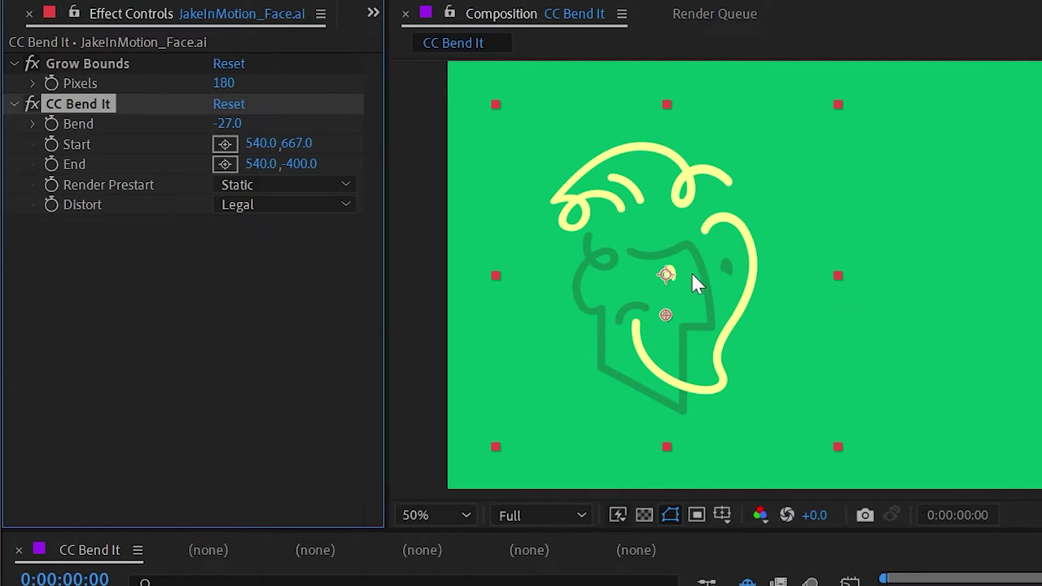
pyautogui.moveTo(227, 123)
pyautogui.mouseDown()
pyautogui.moveTo(191, 122)
pyautogui.moveTo(359, 131)
pyautogui.moveTo(213, 124)
pyautogui.mouseUp()
# Try the Mirror render prestart with adjusted Start, bounds and bend, then undo the changes
pyautogui.click(256, 186)
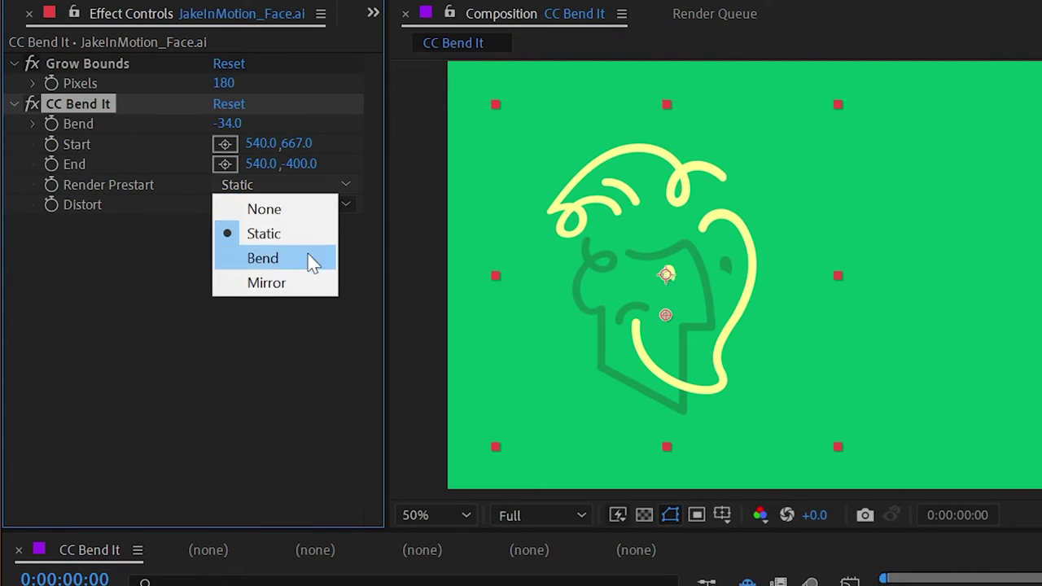
pyautogui.click(297, 283)
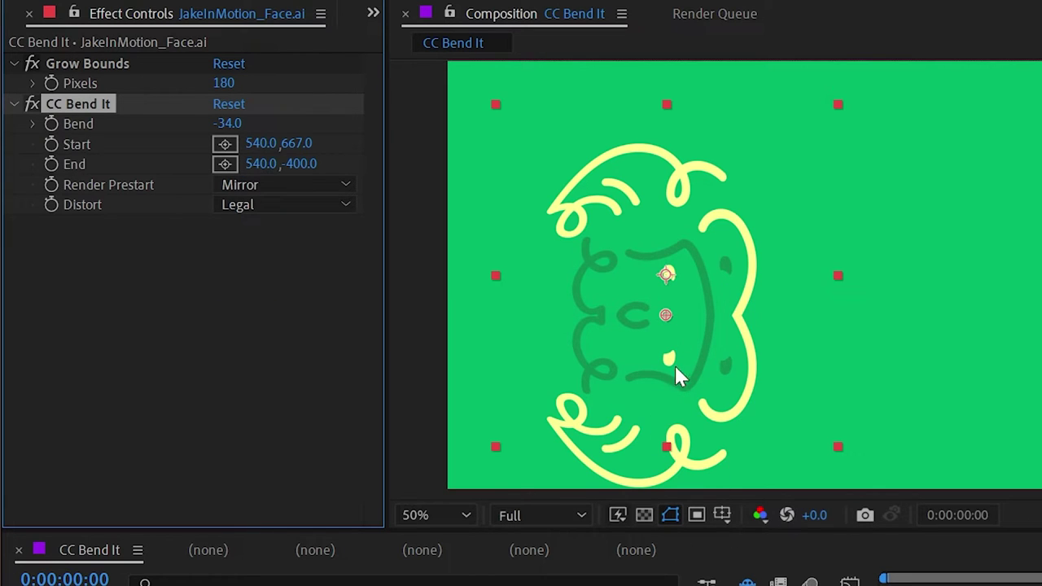
pyautogui.moveTo(665, 315); pyautogui.dragTo(854, 199)
pyautogui.moveTo(227, 83); pyautogui.dragTo(326, 83)
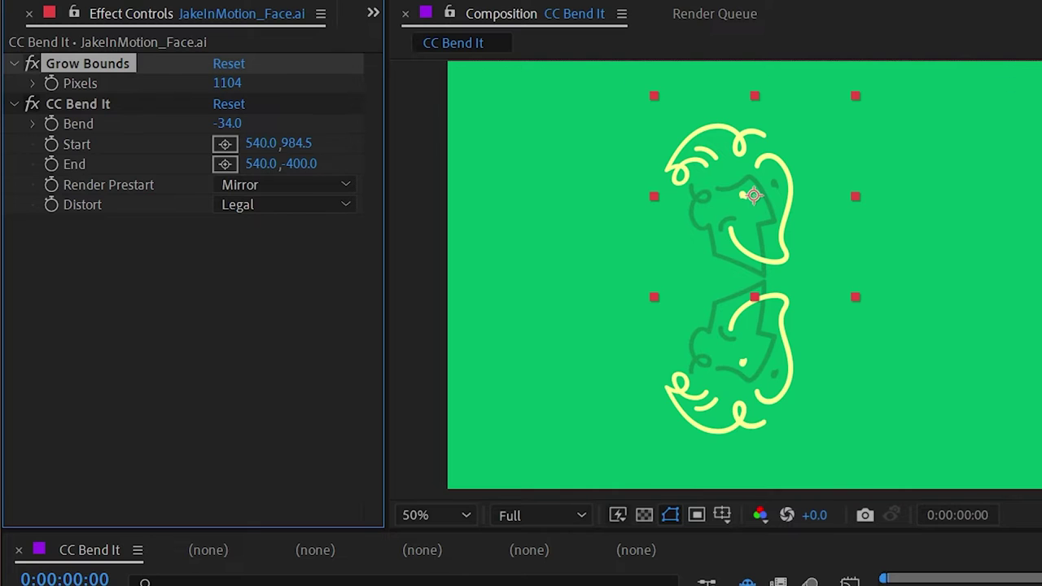
pyautogui.moveTo(228, 123); pyautogui.dragTo(271, 127)
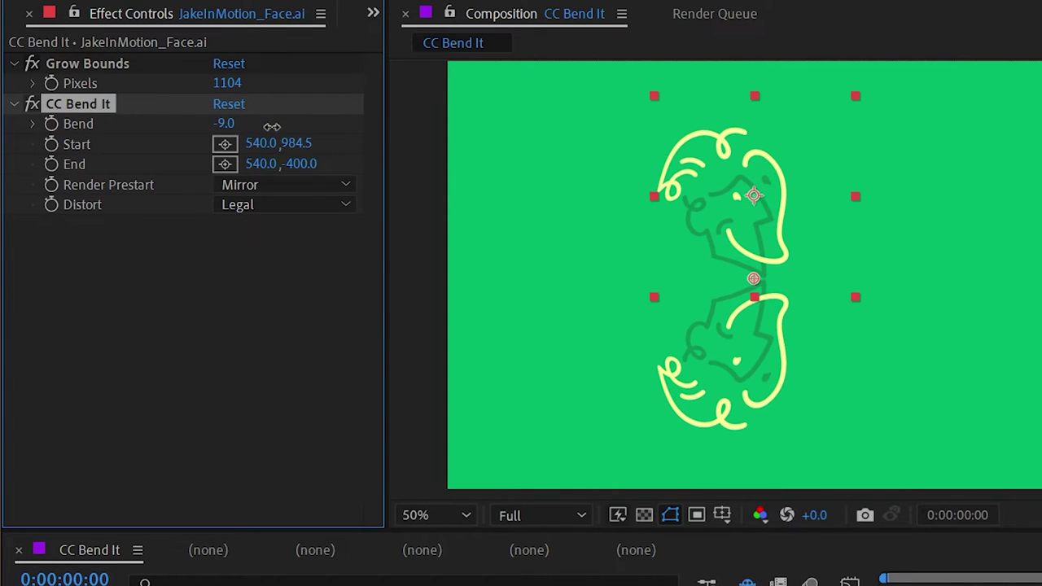
pyautogui.hotkey('ctrl', 'z')
pyautogui.hotkey('ctrl', 'z')
pyautogui.hotkey('ctrl', 'z')
pyautogui.hotkey('ctrl', 'z')
pyautogui.hotkey('ctrl', 'z')
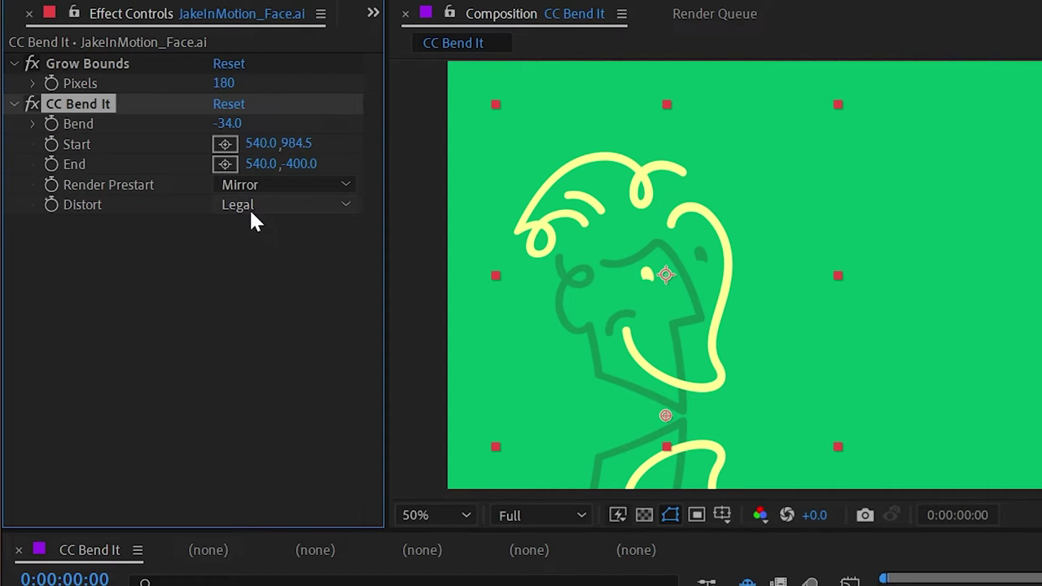
# Set Render Prestart to None and move the Start point up to 540,592
pyautogui.click(268, 186)
pyautogui.click(309, 211)
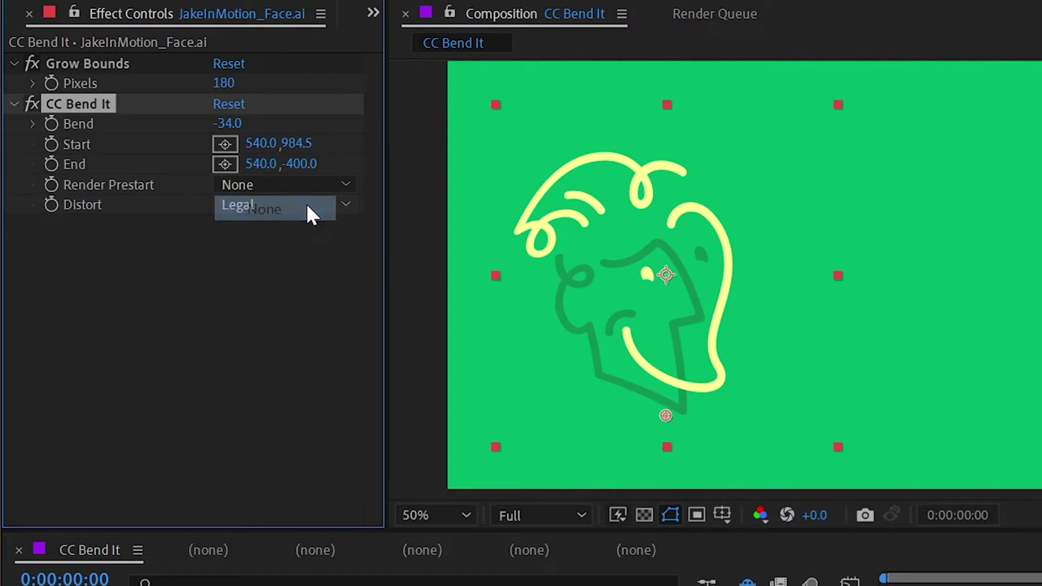
pyautogui.moveTo(666, 415); pyautogui.dragTo(665, 281)
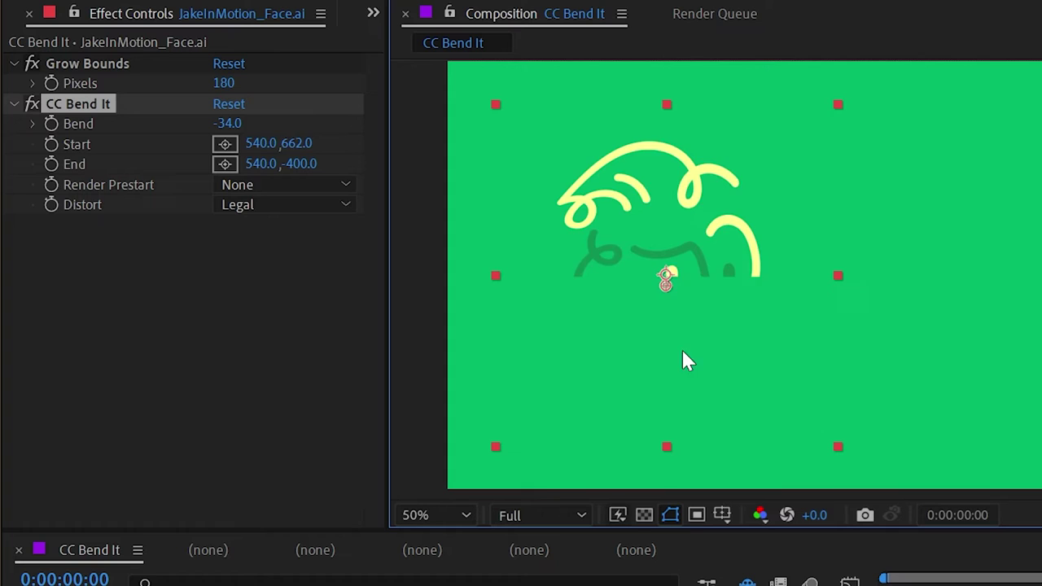
pyautogui.moveTo(682, 354); pyautogui.dragTo(670, 291)
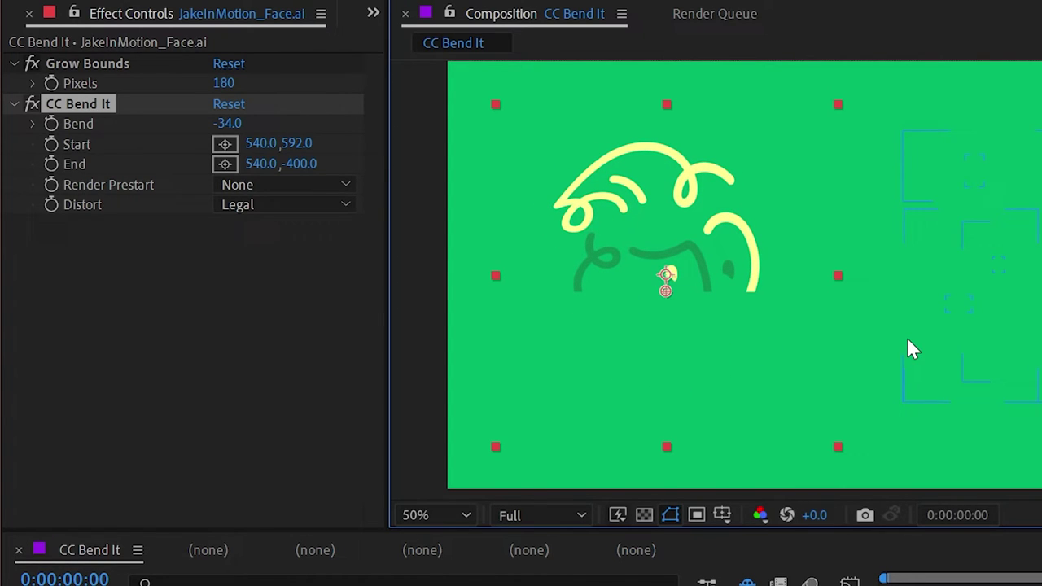
# Switch Render Prestart to Bend, set Start near 540,544.5 and try Bend values around -27
pyautogui.click(286, 186)
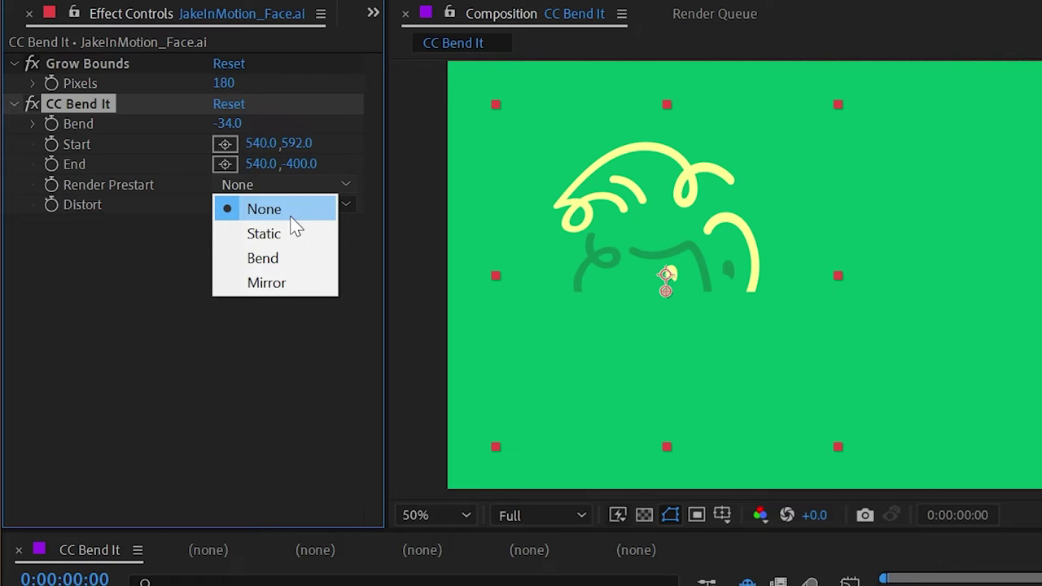
pyautogui.click(296, 258)
pyautogui.moveTo(666, 291)
pyautogui.mouseDown()
pyautogui.moveTo(666, 398)
pyautogui.moveTo(660, 273)
pyautogui.mouseUp()
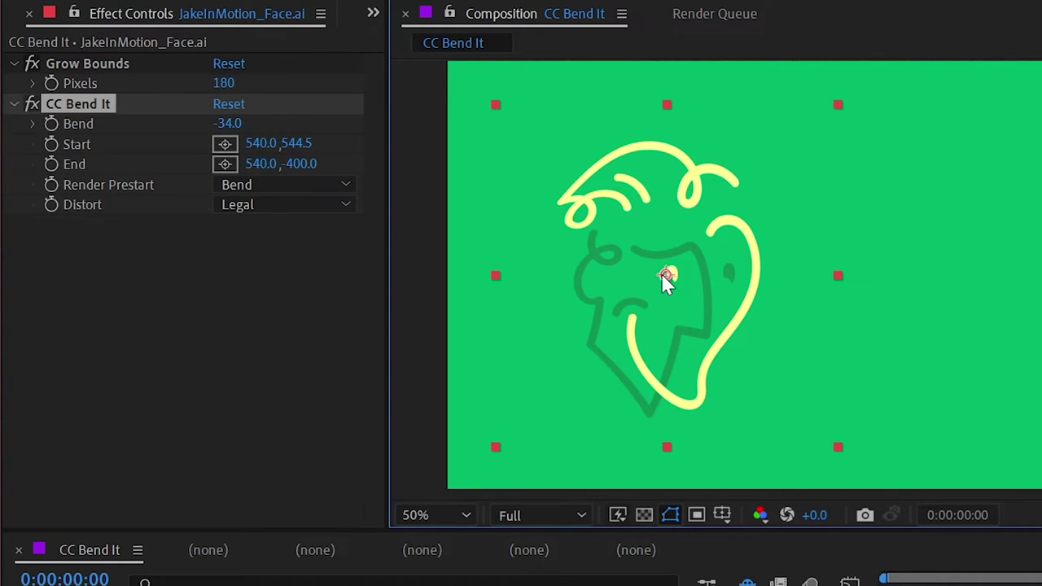
pyautogui.moveTo(228, 123); pyautogui.dragTo(186, 115)
pyautogui.moveTo(318, 147); pyautogui.dragTo(157, 209)
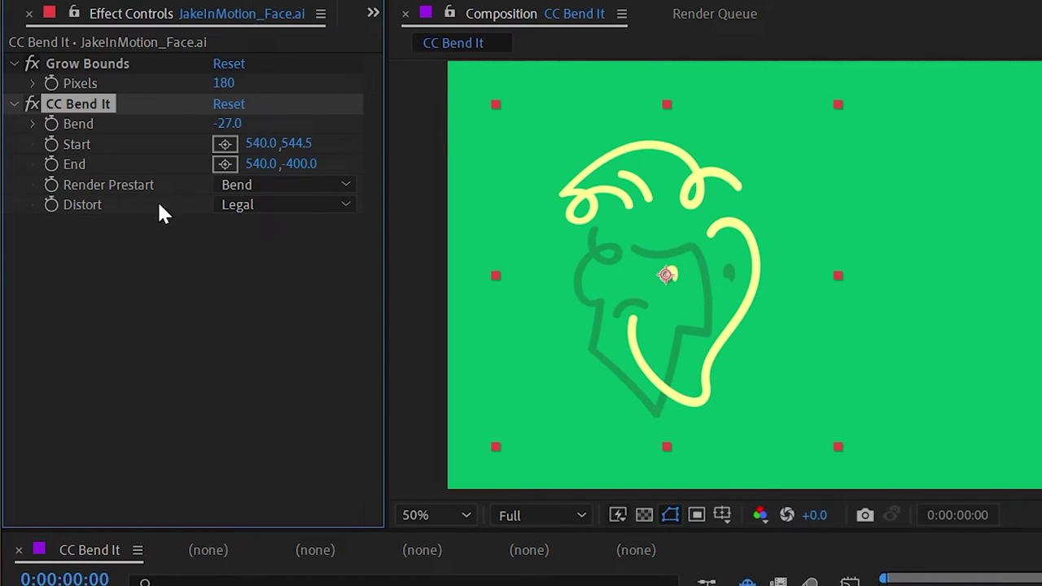
# Try Extended distortion, then revert Distort back to Legal
pyautogui.click(276, 208)
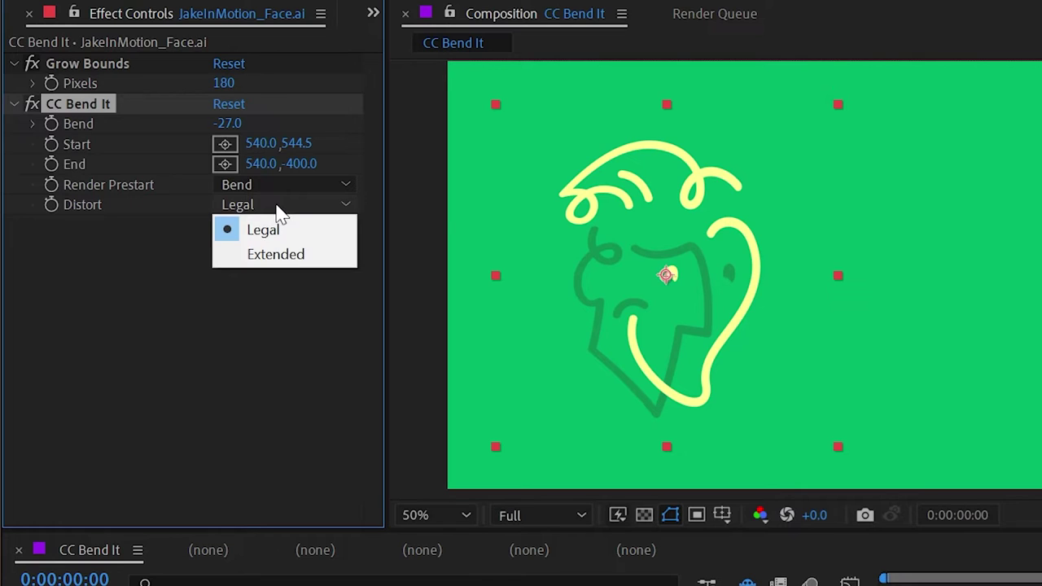
pyautogui.click(328, 257)
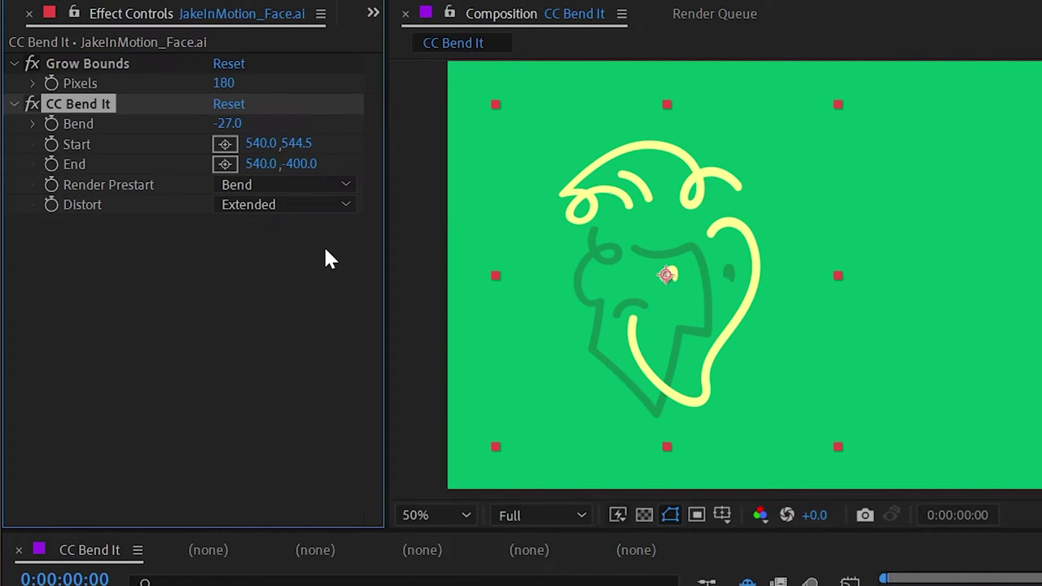
pyautogui.hotkey('ctrl', 'z')
pyautogui.hotkey('ctrl', 'z')
# Adjust the CC Bend It End point and Bend amount
pyautogui.moveTo(328, 164); pyautogui.dragTo(279, 170)
pyautogui.moveTo(266, 128); pyautogui.dragTo(14, 132)
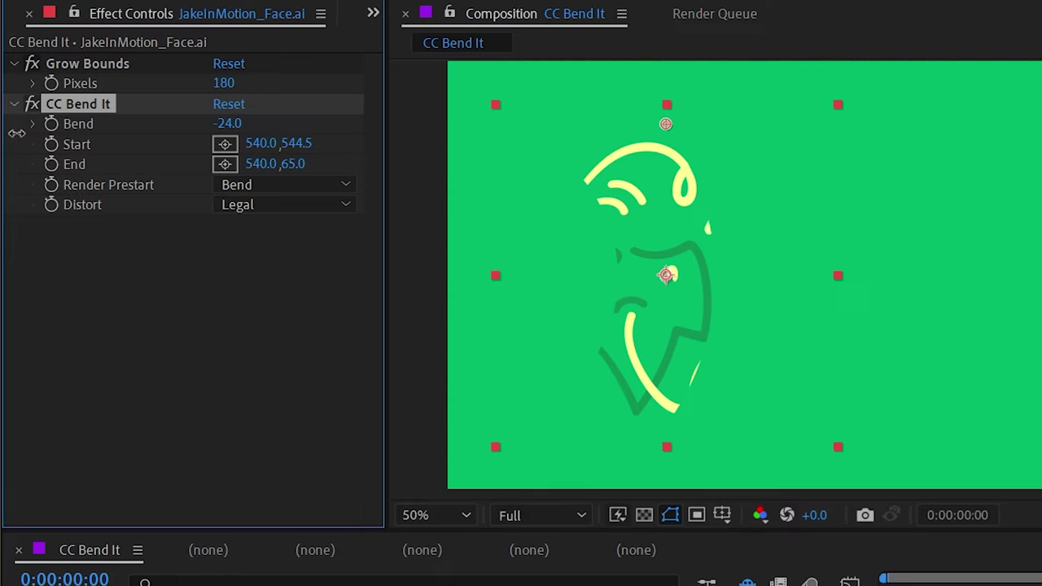
pyautogui.moveTo(291, 164); pyautogui.dragTo(423, 165)
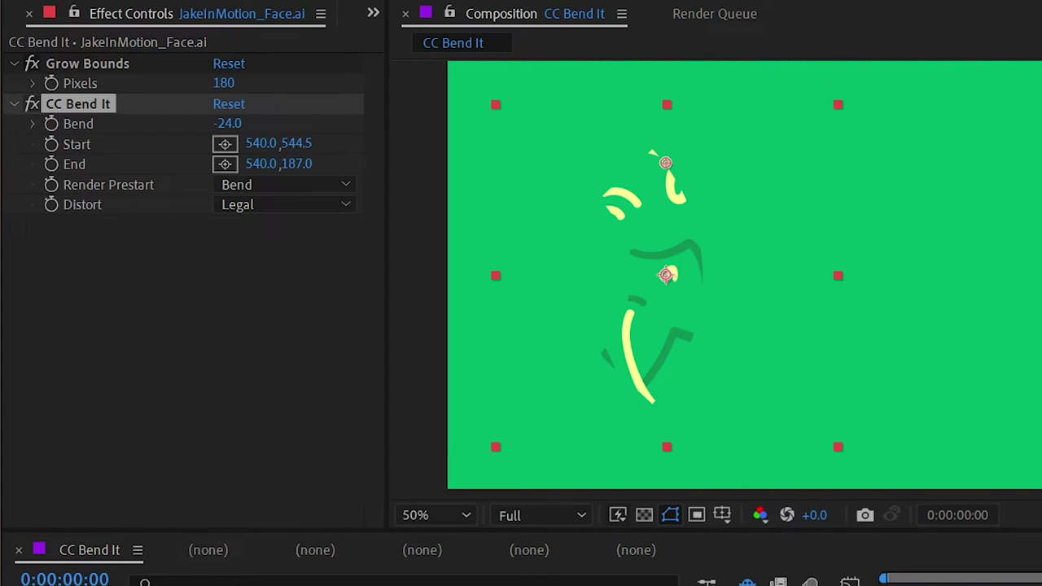
# Add a Grid above CC Bend It, set Distort to Extended, Bend -6 and End 540,-3
pyautogui.moveTo(1041, 272); pyautogui.dragTo(379, 273)
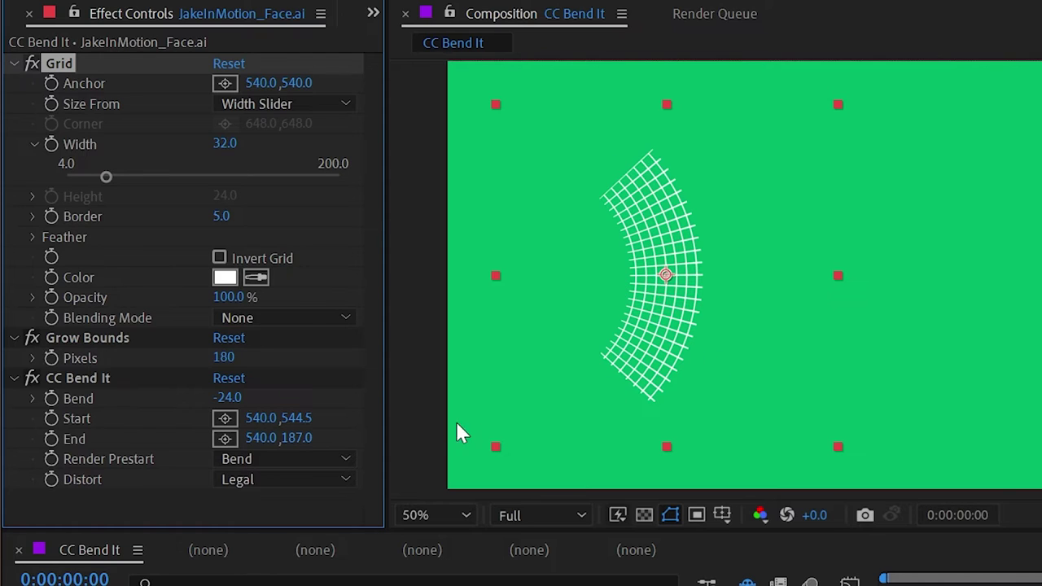
pyautogui.click(248, 482)
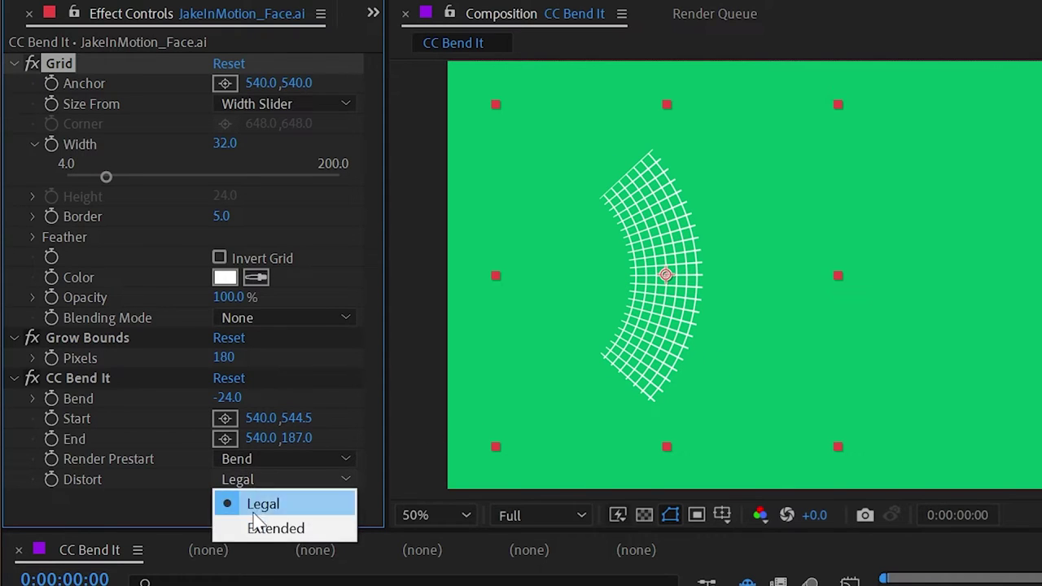
pyautogui.click(256, 525)
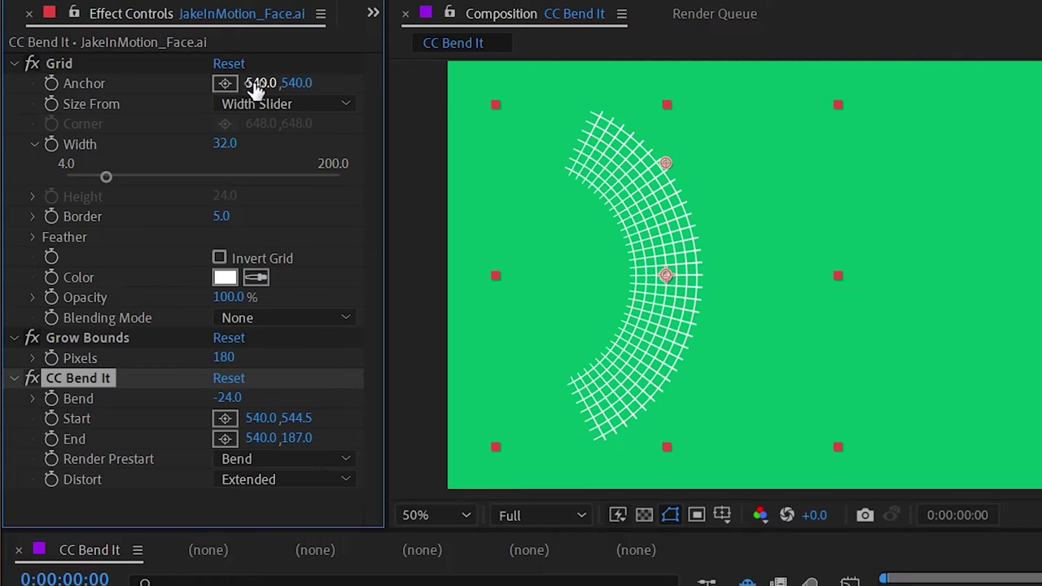
pyautogui.moveTo(228, 398); pyautogui.dragTo(228, 368)
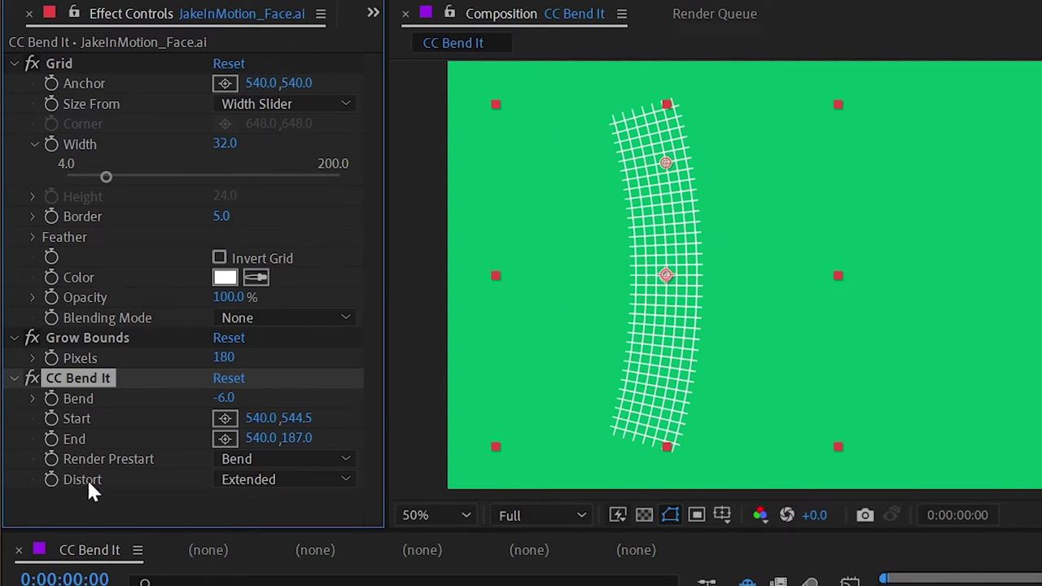
pyautogui.moveTo(666, 163); pyautogui.dragTo(667, 98)
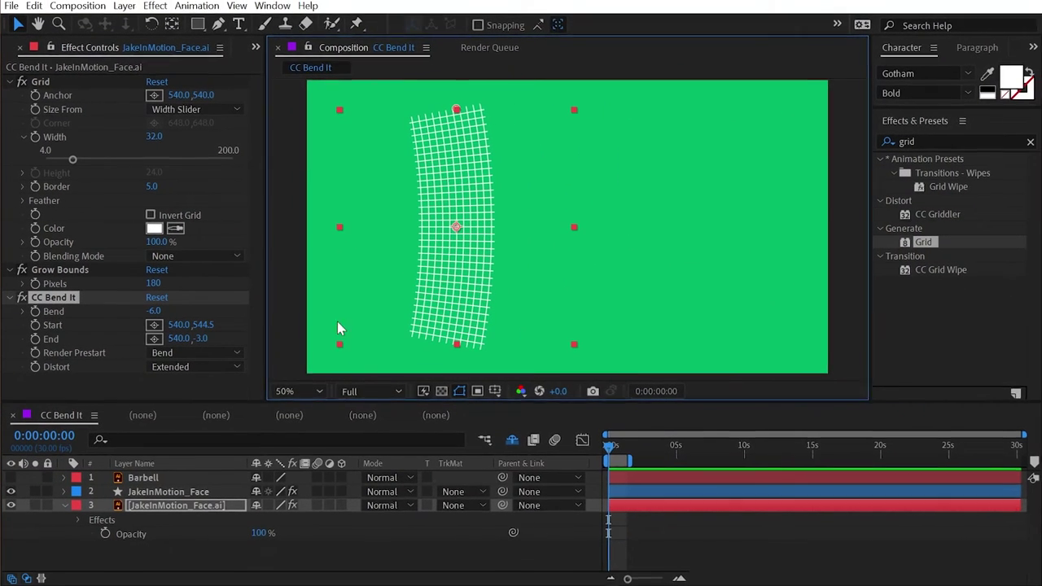
# Hide the grid layer and place JakeInMotion_Face's bend End at 1386,170 atop the face
pyautogui.click(11, 505)
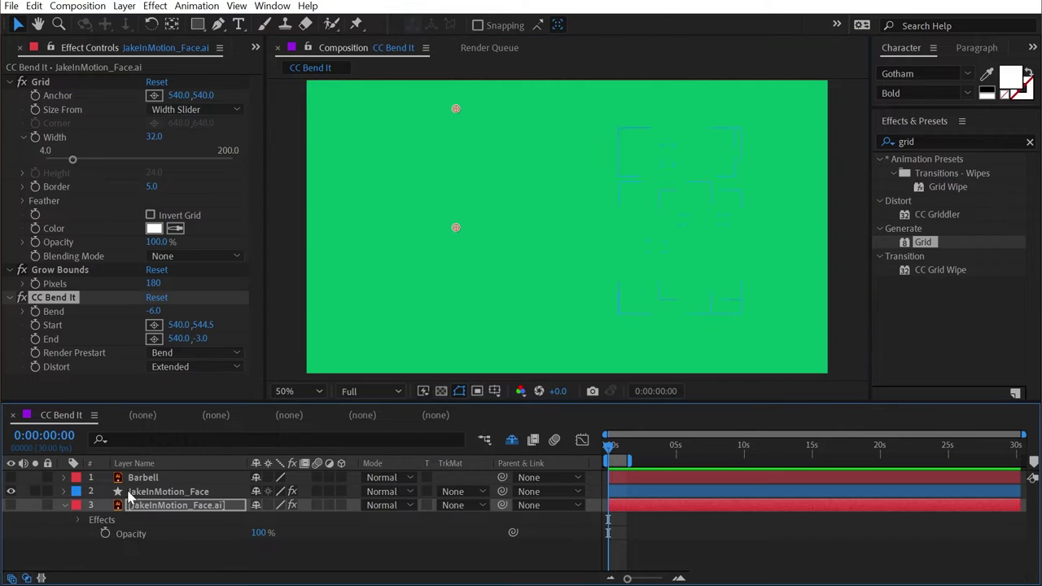
pyautogui.click(130, 492)
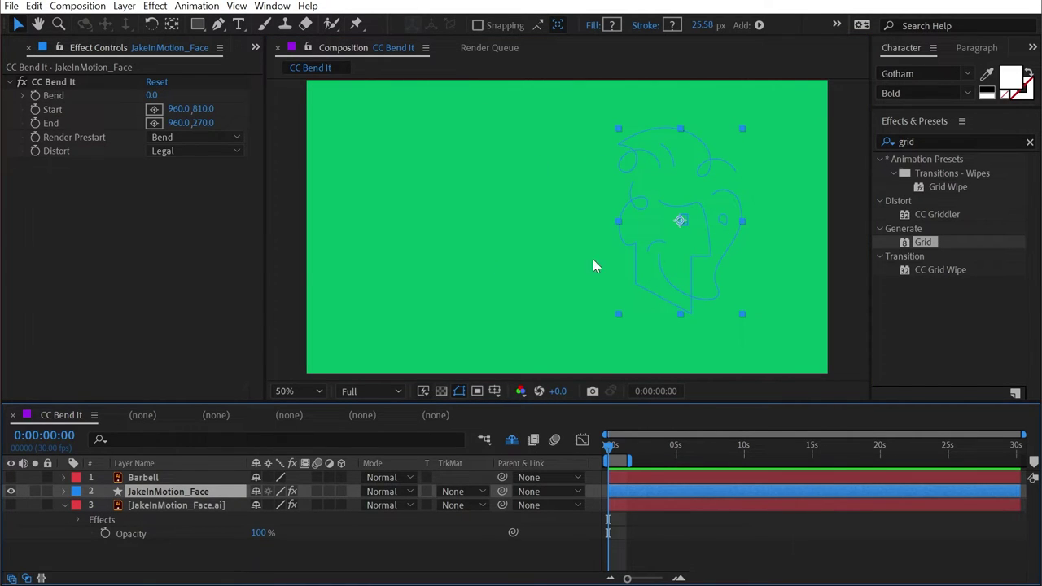
pyautogui.click(53, 83)
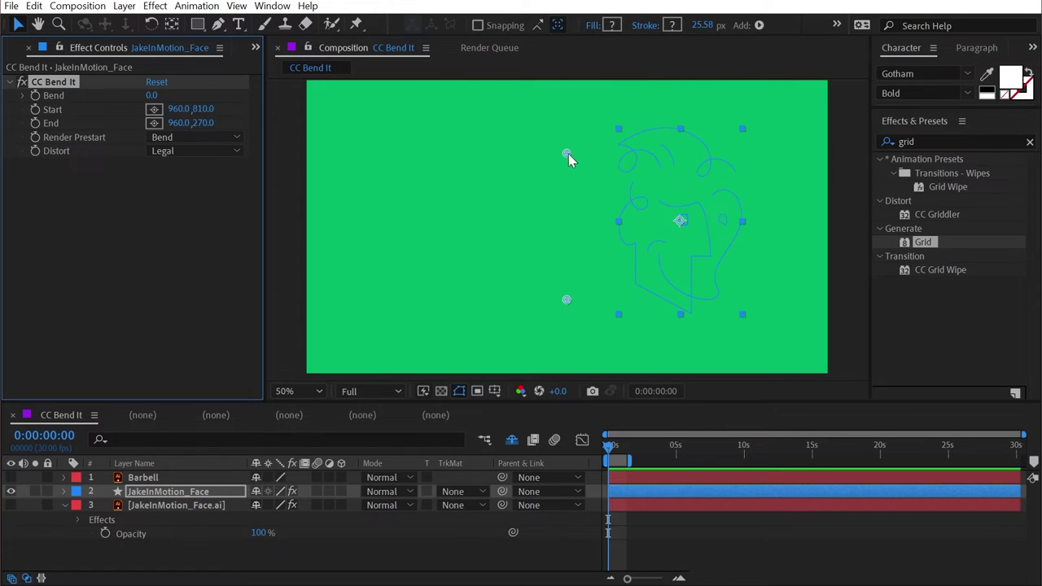
pyautogui.moveTo(567, 154); pyautogui.dragTo(684, 132)
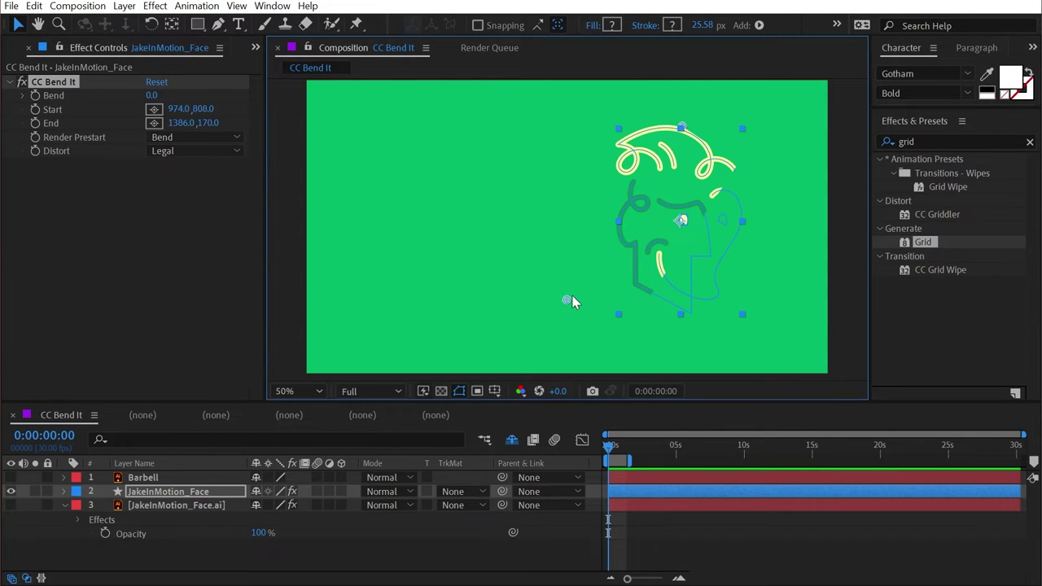
# Set the bend to Start 1388,878, End 1378,60 and Bend 19, then shift the face left
pyautogui.moveTo(567, 301); pyautogui.dragTo(683, 317)
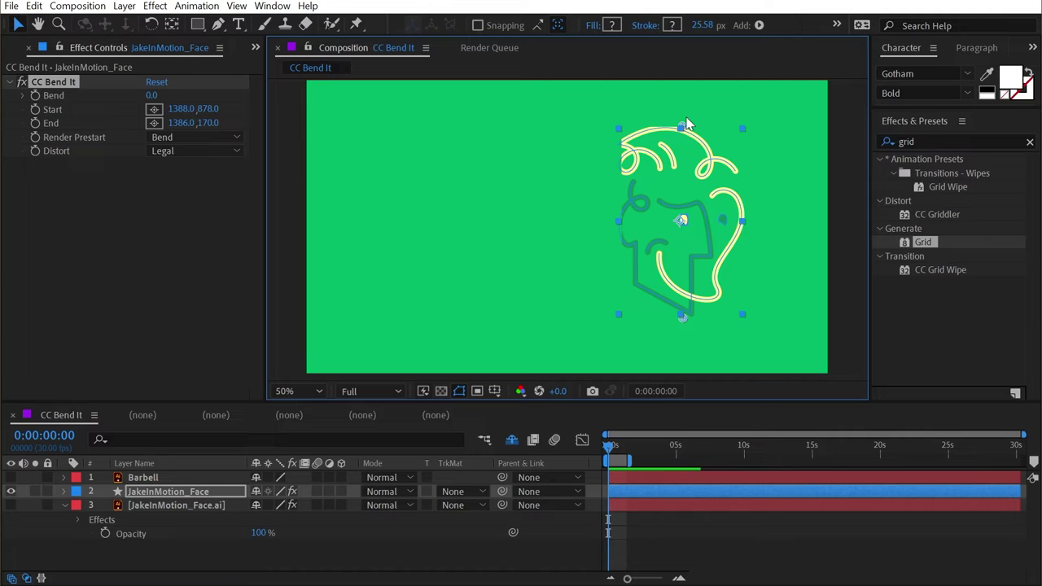
pyautogui.moveTo(686, 124); pyautogui.dragTo(680, 97)
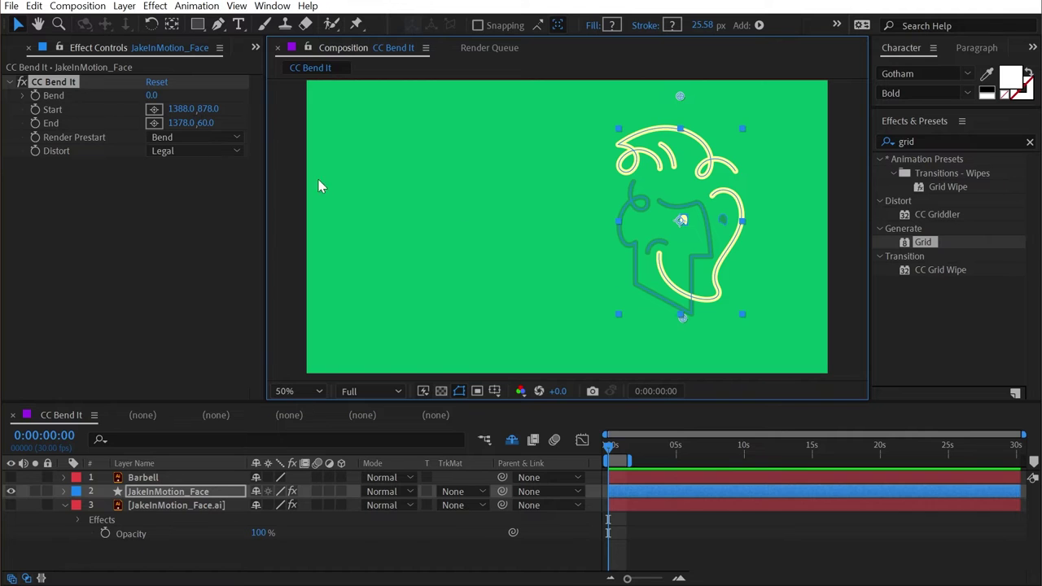
pyautogui.moveTo(152, 96)
pyautogui.mouseDown()
pyautogui.moveTo(166, 80)
pyautogui.moveTo(143, 88)
pyautogui.mouseUp()
pyautogui.moveTo(711, 182); pyautogui.dragTo(621, 189)
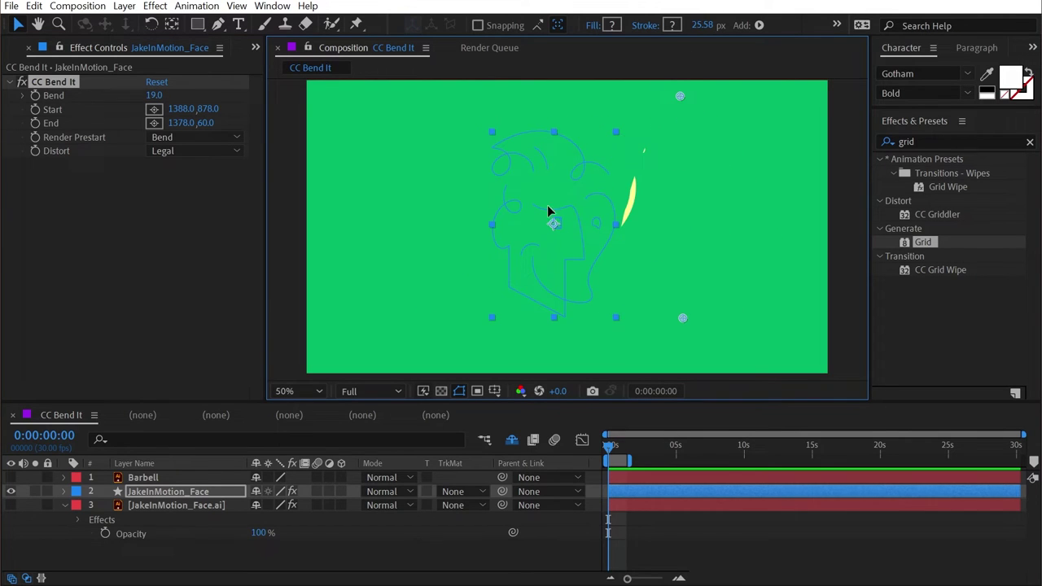
pyautogui.moveTo(547, 205)
pyautogui.mouseDown()
pyautogui.moveTo(717, 203)
pyautogui.moveTo(618, 198)
pyautogui.mouseUp()
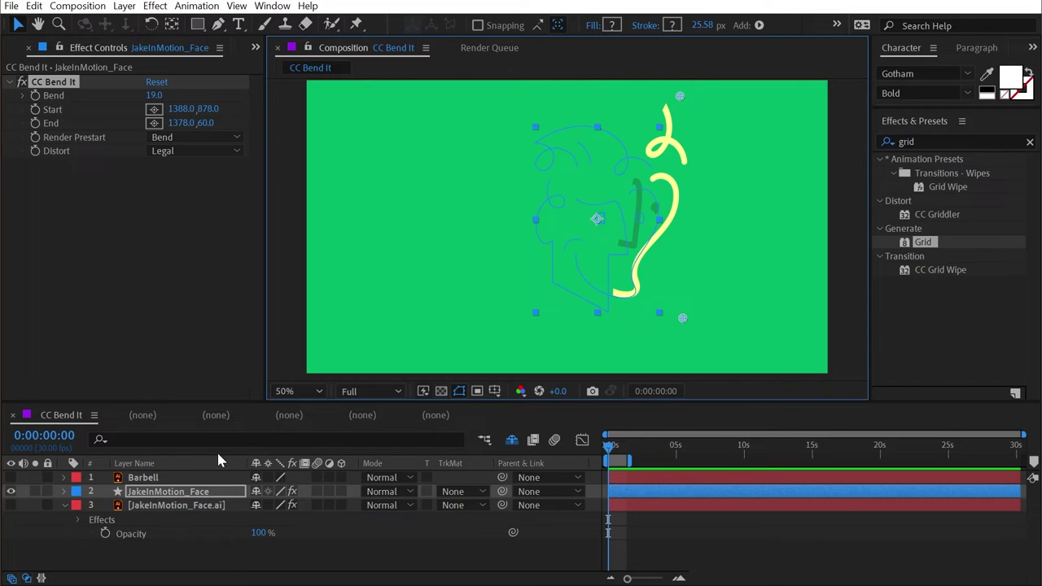
# Give the CC Bend It Start and End points the expression value+transform.position, evaluating to 2458,1390 and 2448,572
pyautogui.click(55, 114)
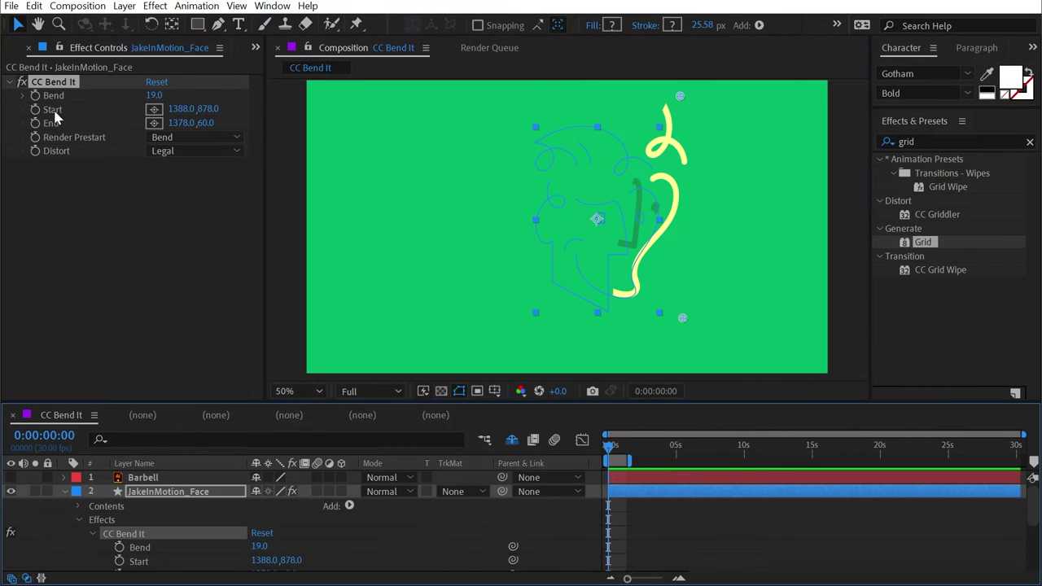
pyautogui.scroll(-2, 167, 525)
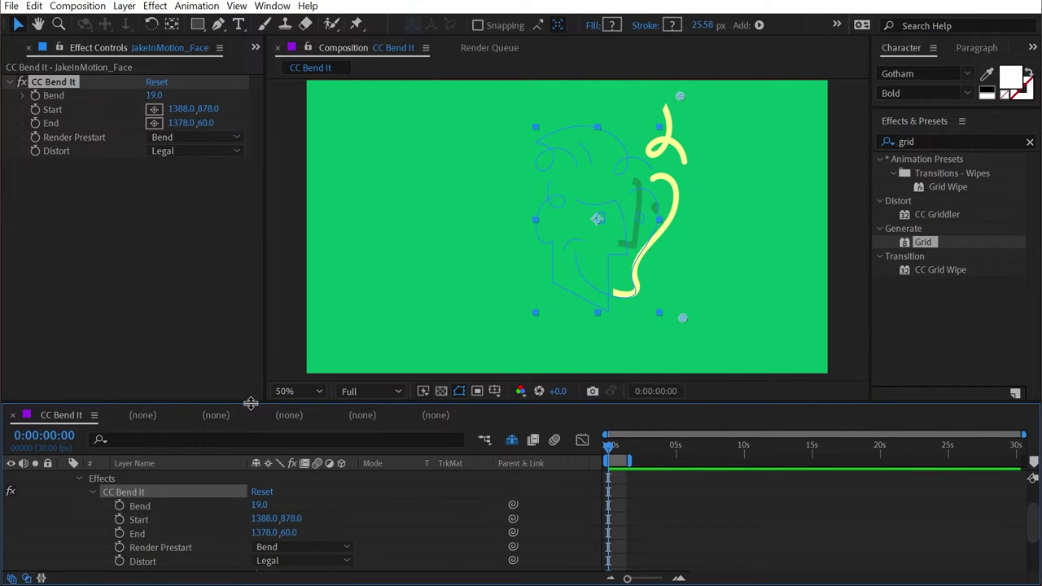
pyautogui.moveTo(251, 403); pyautogui.dragTo(214, 324)
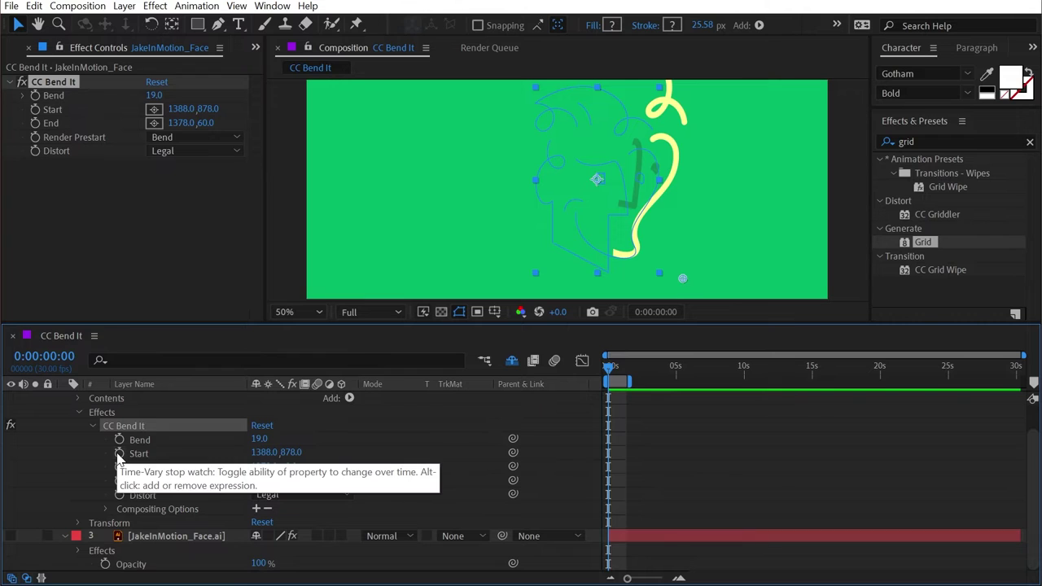
pyautogui.keyDown('alt'); pyautogui.click(119, 454); pyautogui.keyUp('alt')
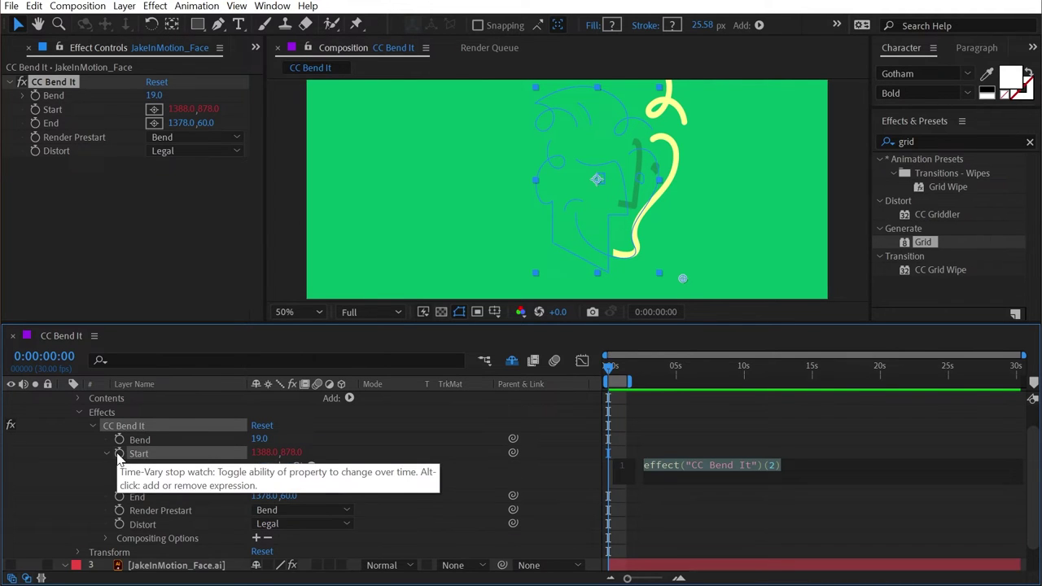
pyautogui.write('va')
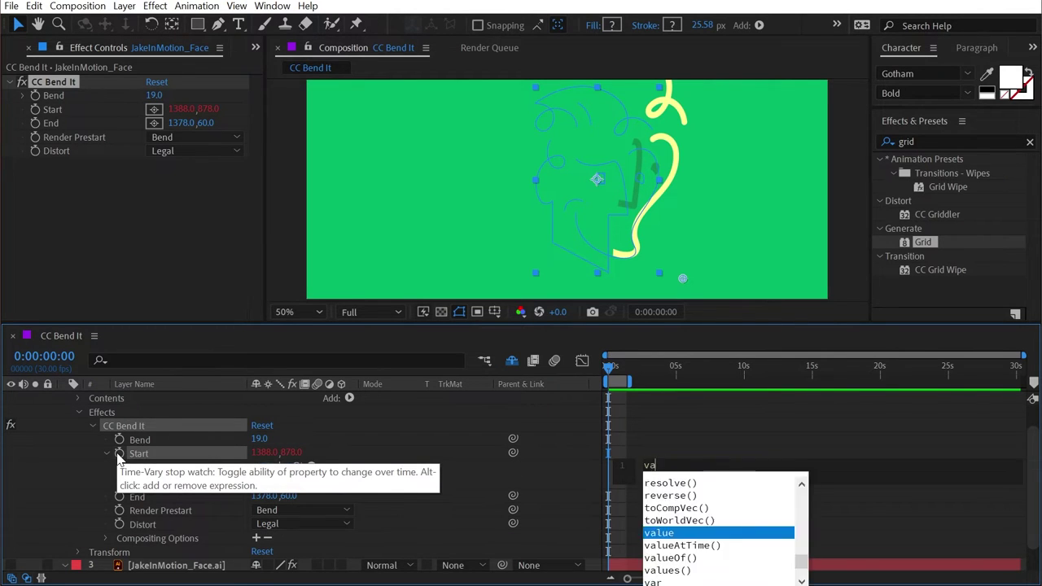
pyautogui.write('lue+trans')
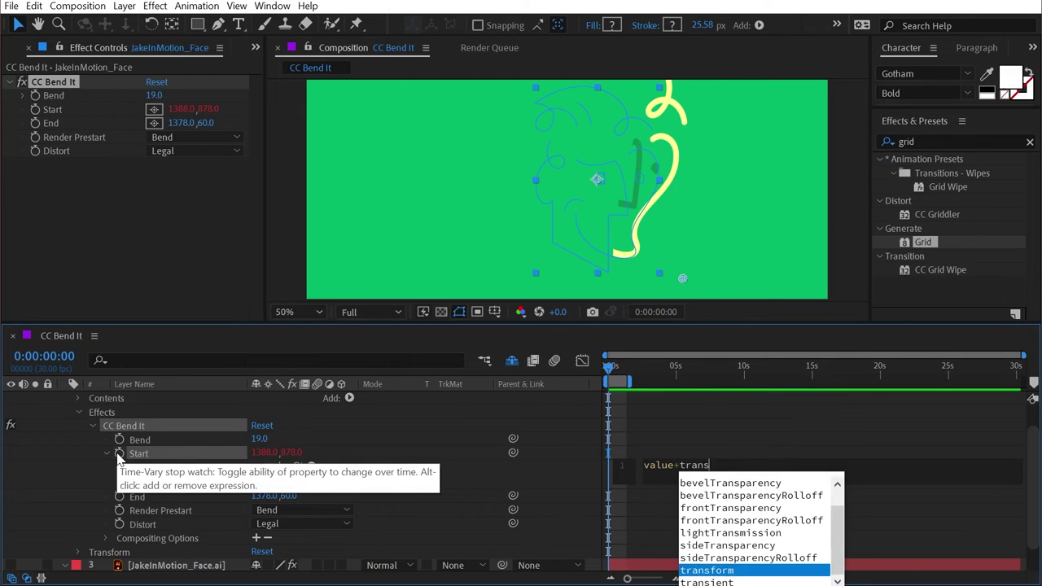
pyautogui.write('form.position')
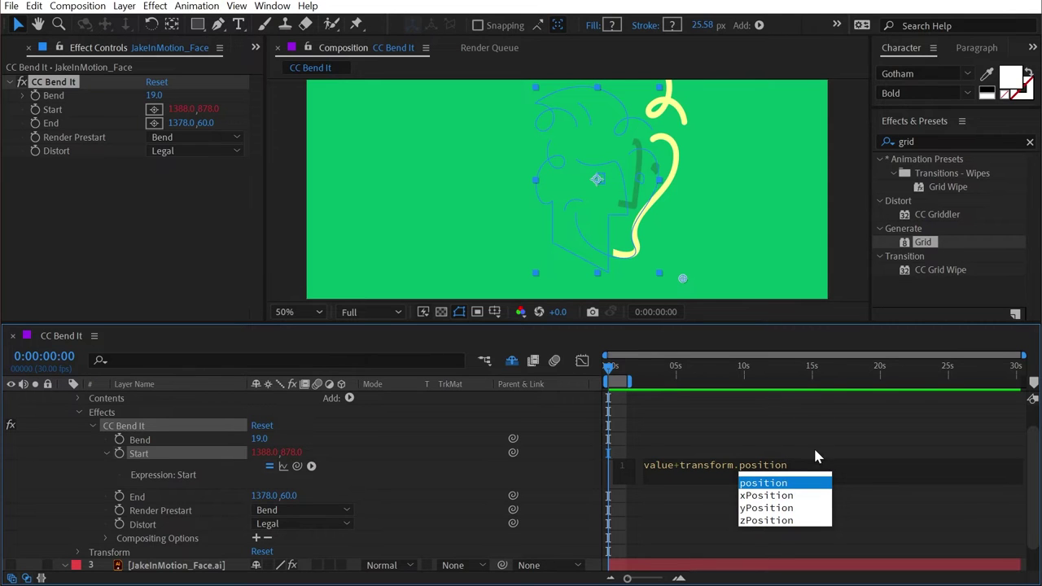
pyautogui.click(391, 468)
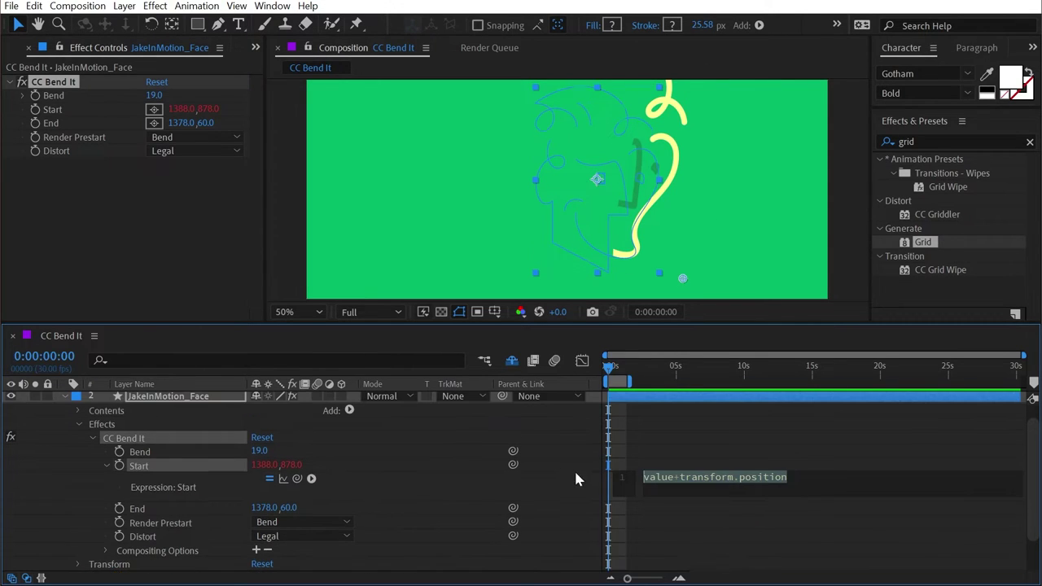
pyautogui.click(102, 489)
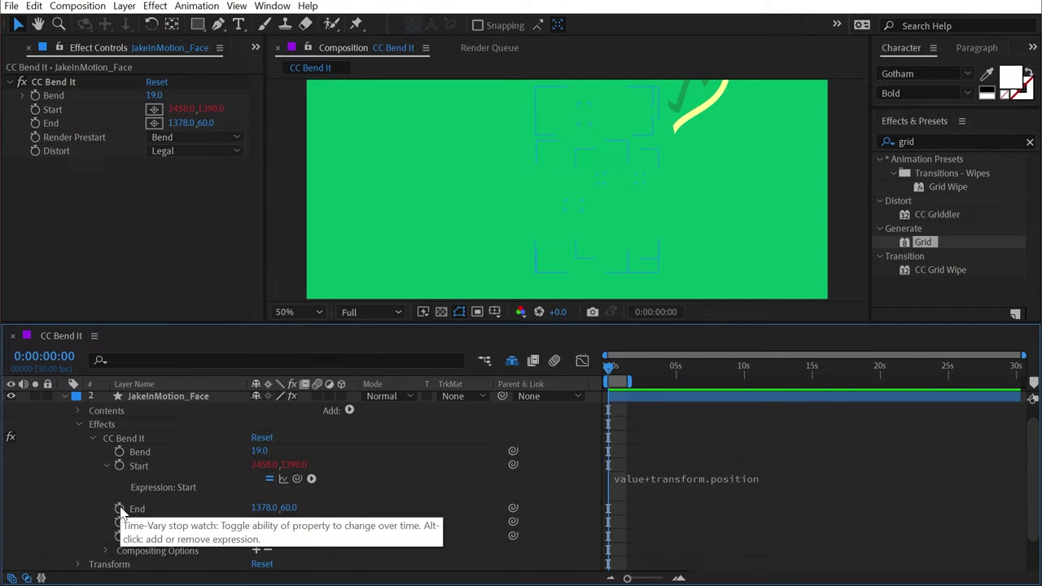
pyautogui.keyDown('alt'); pyautogui.click(120, 509); pyautogui.keyUp('alt')
pyautogui.write('value+transform.position')
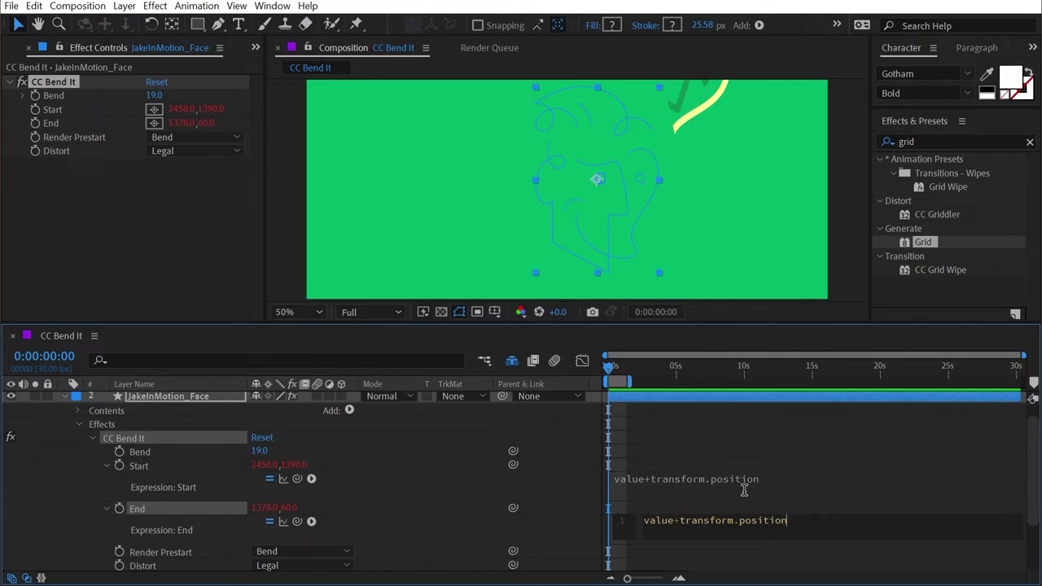
pyautogui.click(462, 492)
# Zoom out to find the off-canvas CC Bend It points and drag End and Start toward the face
pyautogui.click(50, 82)
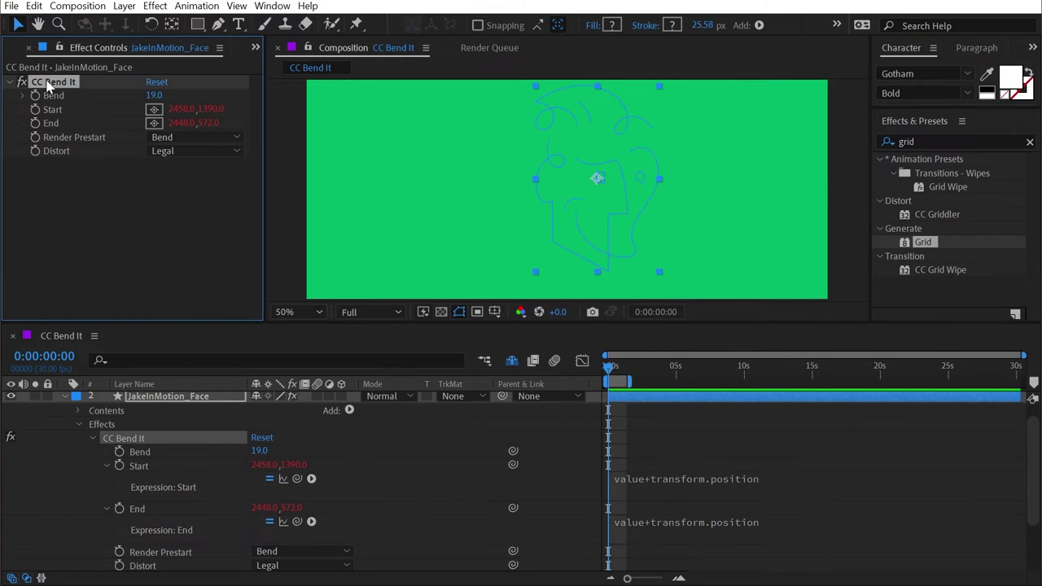
pyautogui.scroll(-2, 600, 162)
pyautogui.press('h')
pyautogui.moveTo(707, 206)
pyautogui.mouseDown()
pyautogui.moveTo(633, 152)
pyautogui.moveTo(713, 198)
pyautogui.mouseUp()
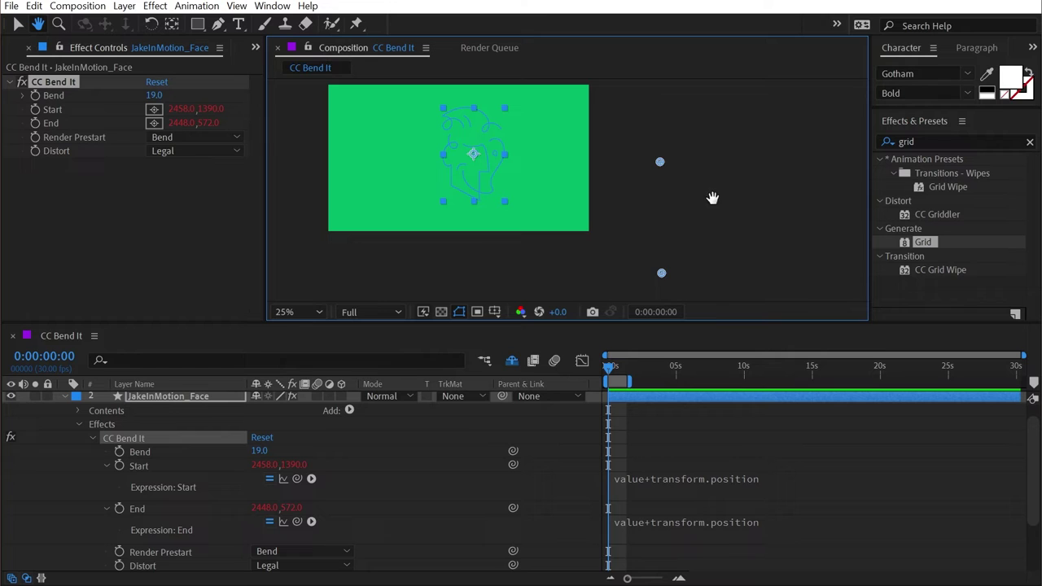
pyautogui.moveTo(546, 163); pyautogui.dragTo(565, 199)
pyautogui.press('v')
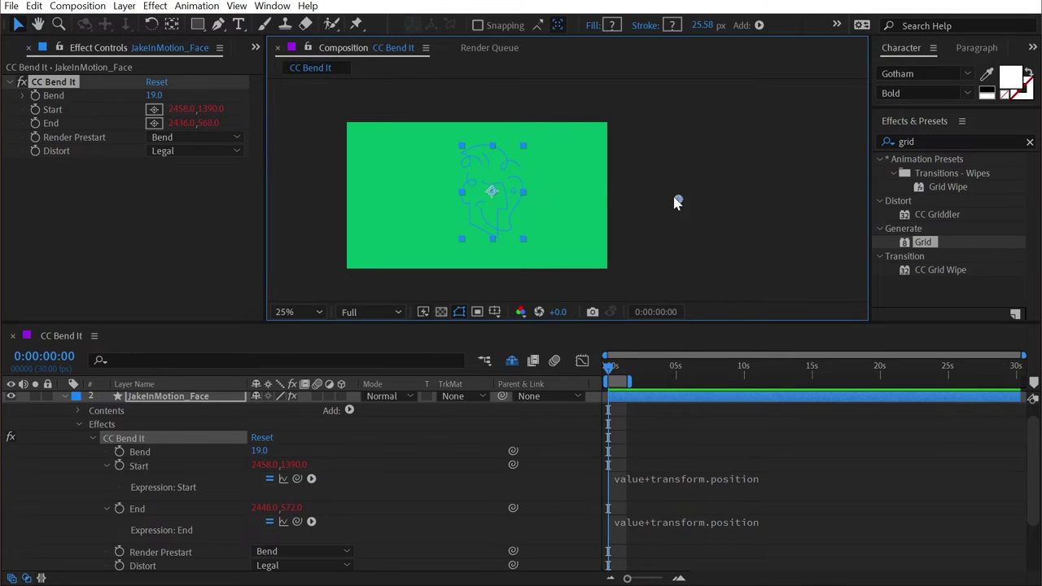
pyautogui.moveTo(675, 203); pyautogui.dragTo(498, 147)
pyautogui.moveTo(676, 255); pyautogui.dragTo(628, 139)
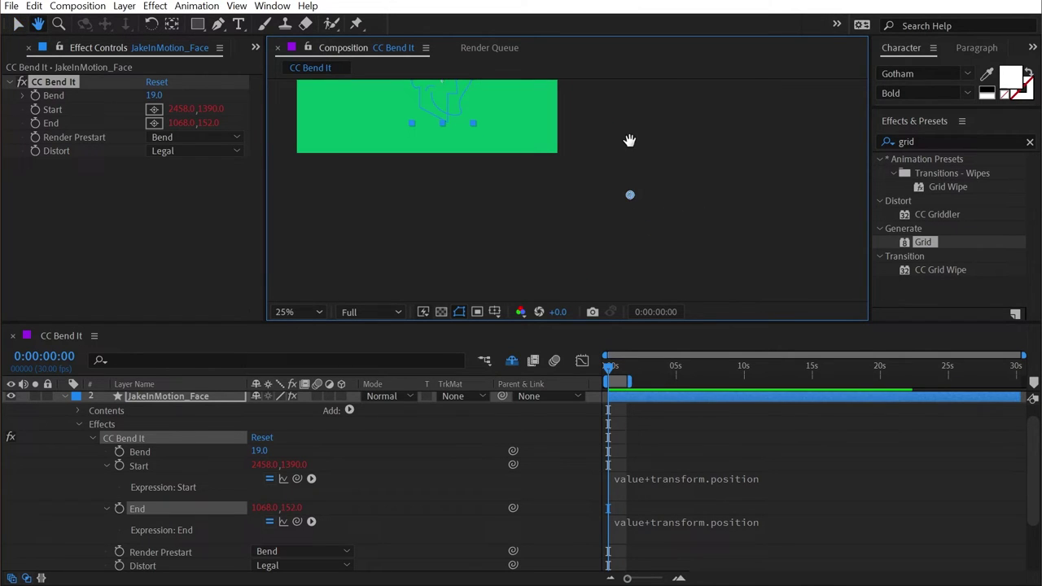
pyautogui.moveTo(631, 196); pyautogui.dragTo(527, 236)
# Zoom back to 50%, recentre the face and reposition the bend points with End above the face
pyautogui.press('h')
pyautogui.scroll(2, 488, 192)
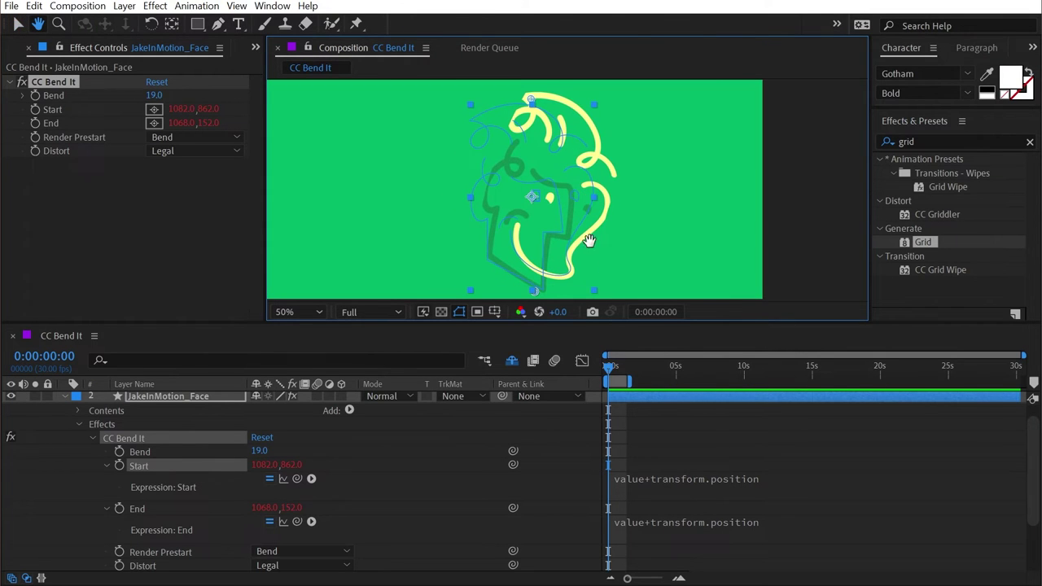
pyautogui.press('v')
pyautogui.moveTo(571, 329); pyautogui.dragTo(579, 425)
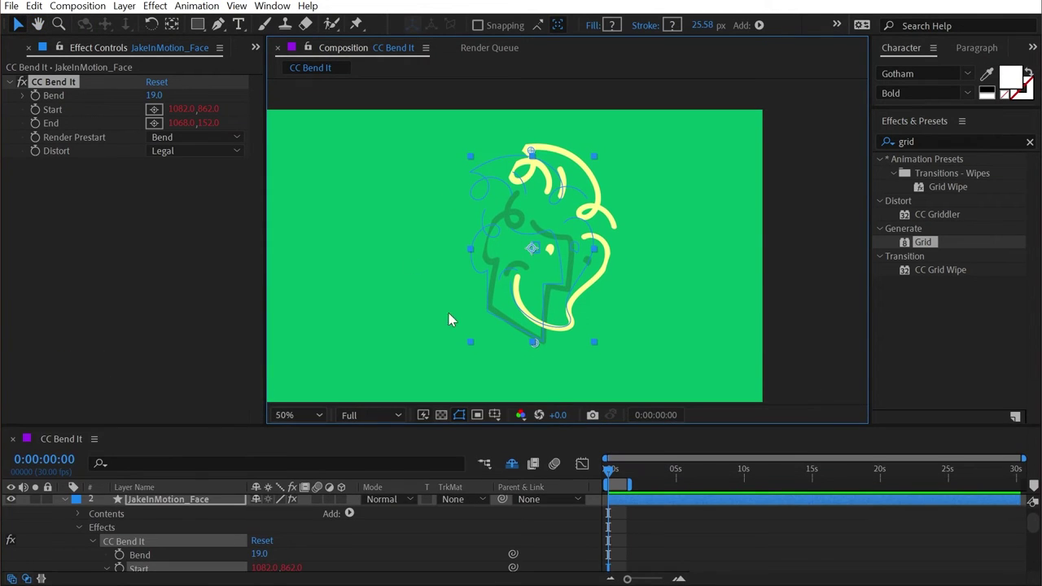
pyautogui.moveTo(475, 263); pyautogui.dragTo(537, 259)
pyautogui.click(376, 177)
pyautogui.click(565, 220)
pyautogui.click(65, 81)
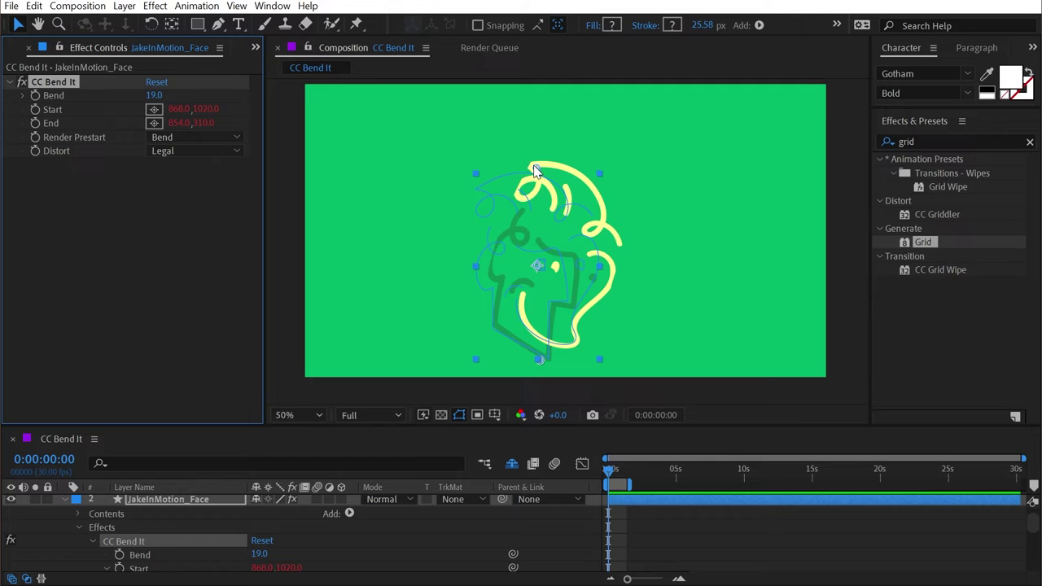
pyautogui.click(534, 173)
pyautogui.moveTo(535, 173); pyautogui.dragTo(547, 146)
pyautogui.moveTo(210, 123); pyautogui.dragTo(80, 114)
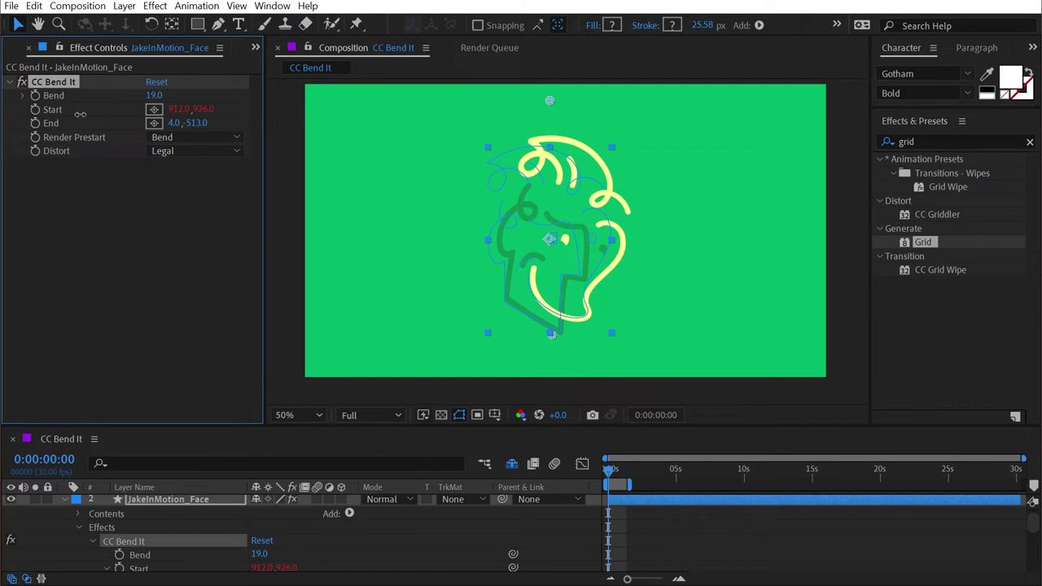
# Fine-tune Start to 912,582 and End to 904,-404, and raise Bend to 80
pyautogui.moveTo(151, 96)
pyautogui.mouseDown()
pyautogui.moveTo(143, 82)
pyautogui.moveTo(156, 82)
pyautogui.mouseUp()
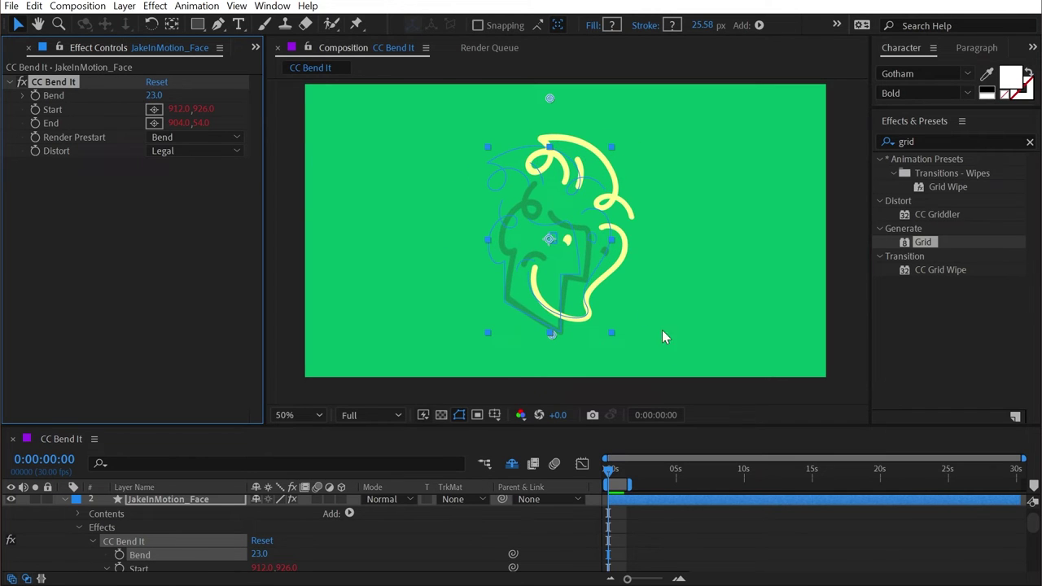
pyautogui.click(557, 285)
pyautogui.moveTo(557, 285); pyautogui.dragTo(551, 239)
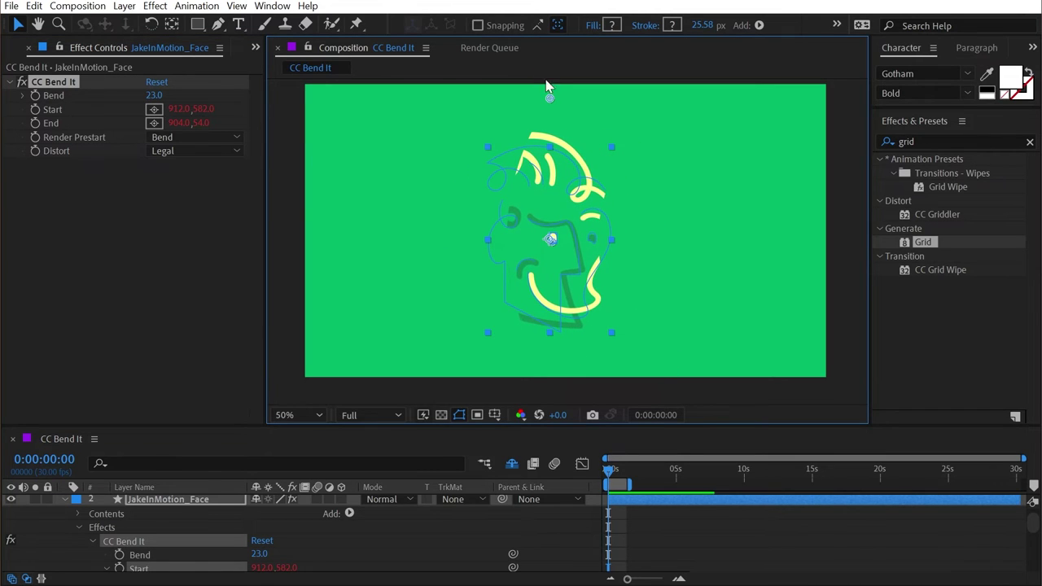
pyautogui.moveTo(544, 59); pyautogui.dragTo(545, 2)
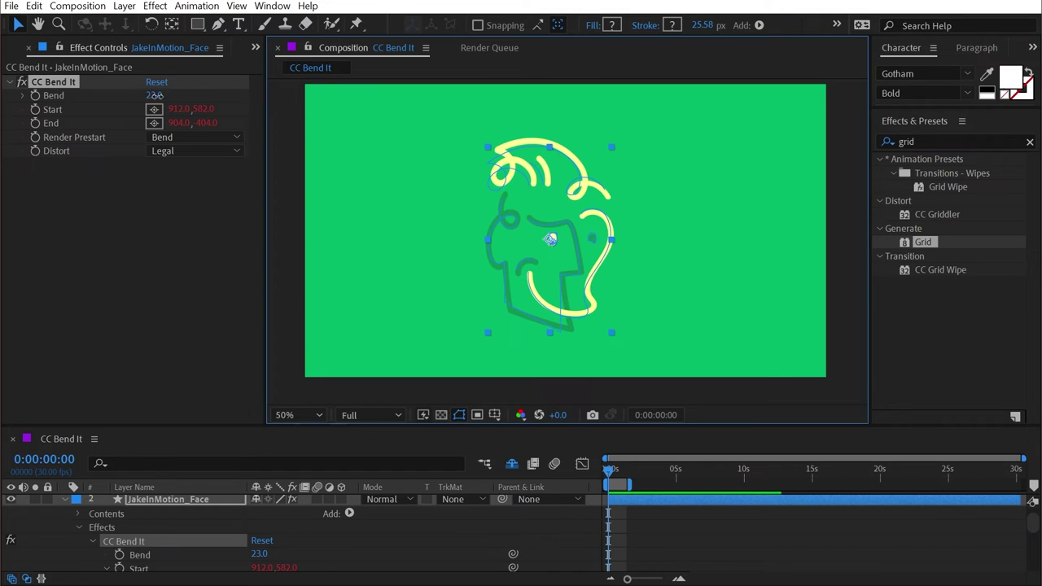
pyautogui.moveTo(154, 95); pyautogui.dragTo(181, 82)
pyautogui.click(71, 536)
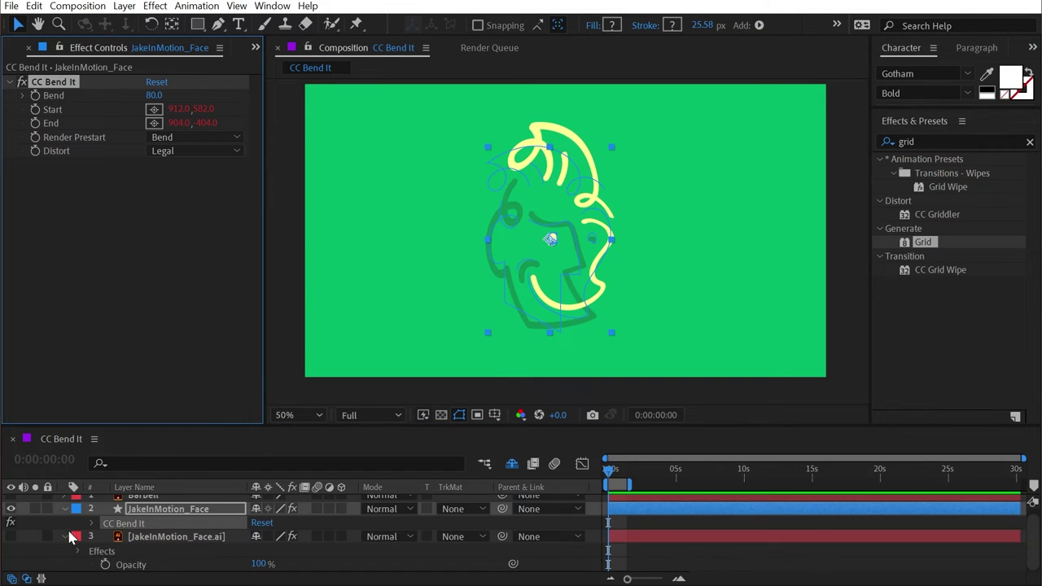
# Hide the face layer, show the Barbell layer and preview its Y Position bounce keyframes
pyautogui.click(66, 509)
pyautogui.click(10, 515)
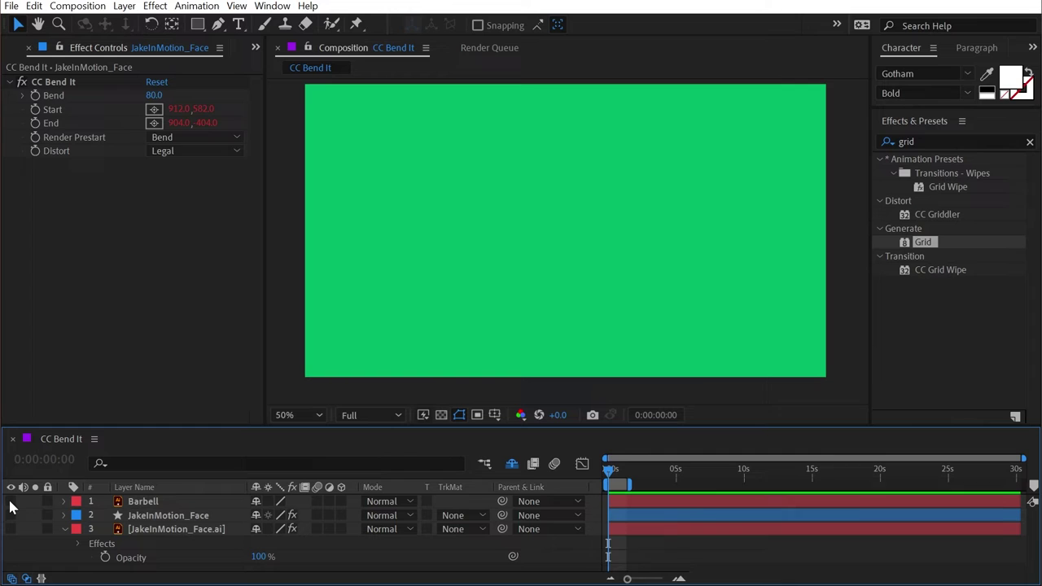
pyautogui.click(11, 502)
pyautogui.click(163, 503)
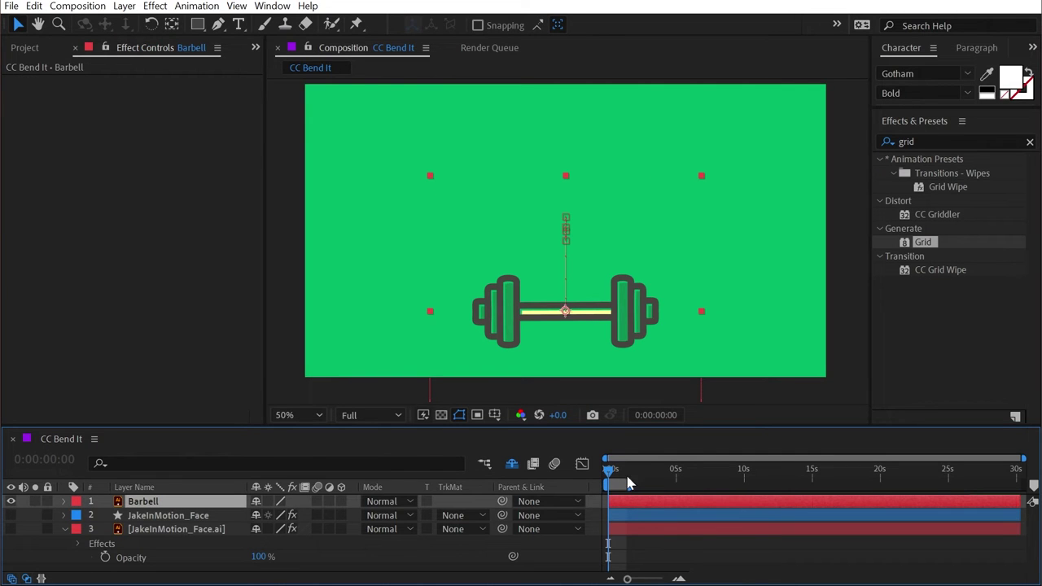
pyautogui.press('u')
pyautogui.press('=')
pyautogui.press('=')
pyautogui.press('=')
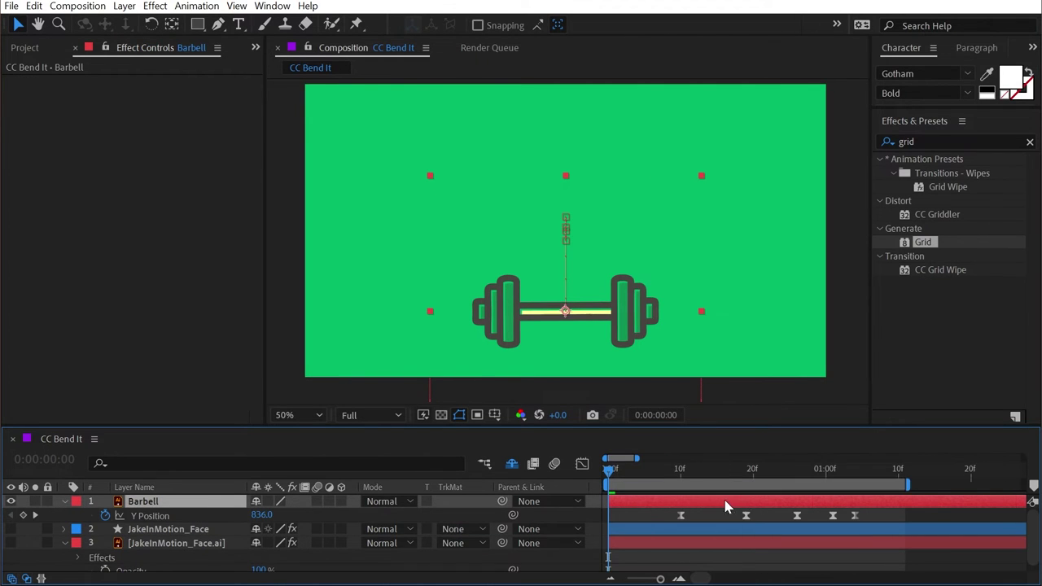
pyautogui.press('space')
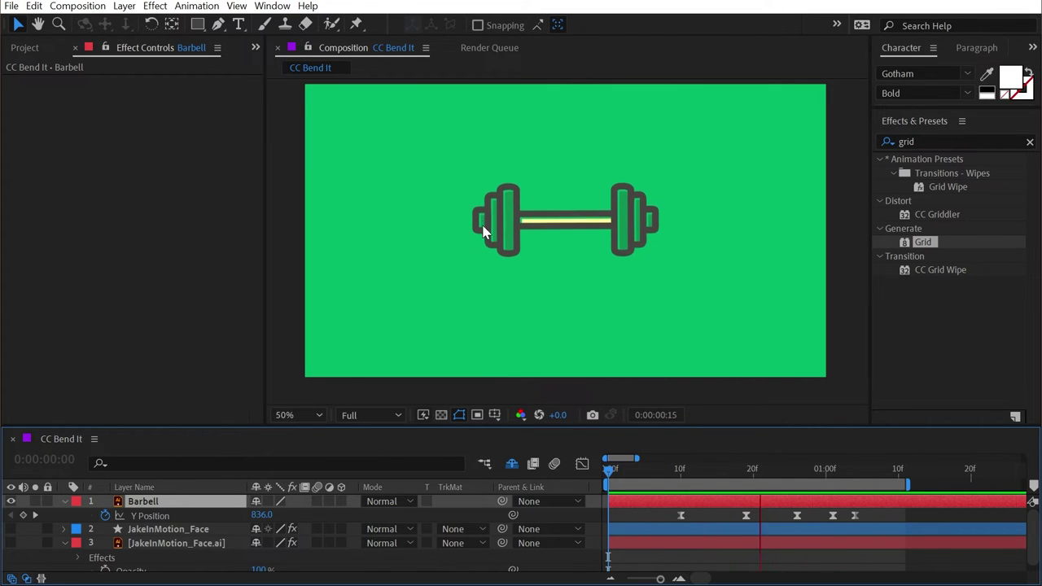
# Apply CC Bend It to the Barbell with Start 500,502 and End 936,498, leaving Bend at 0
pyautogui.click(927, 142)
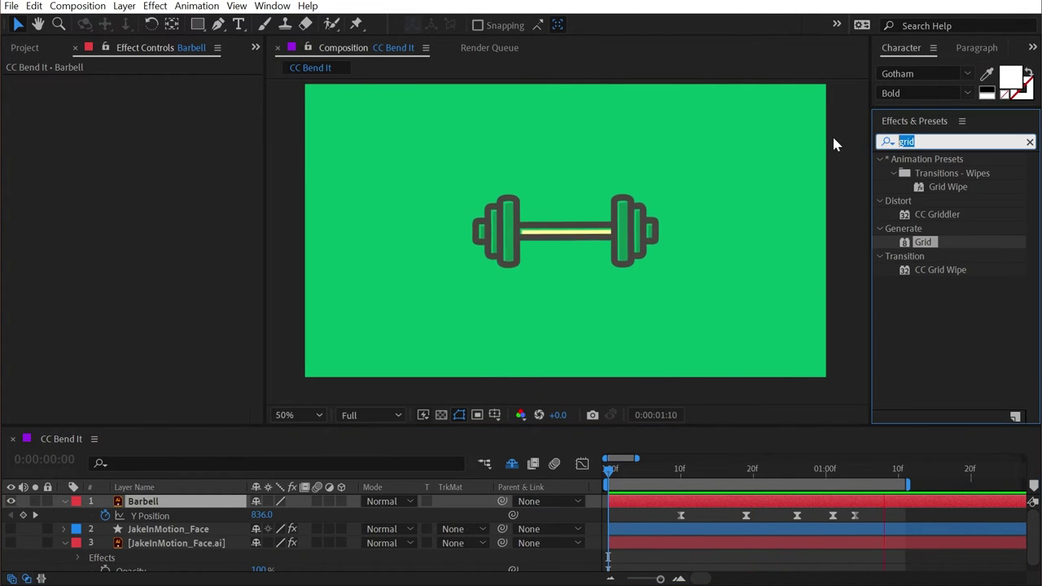
pyautogui.write('bend')
pyautogui.doubleClick(934, 172)
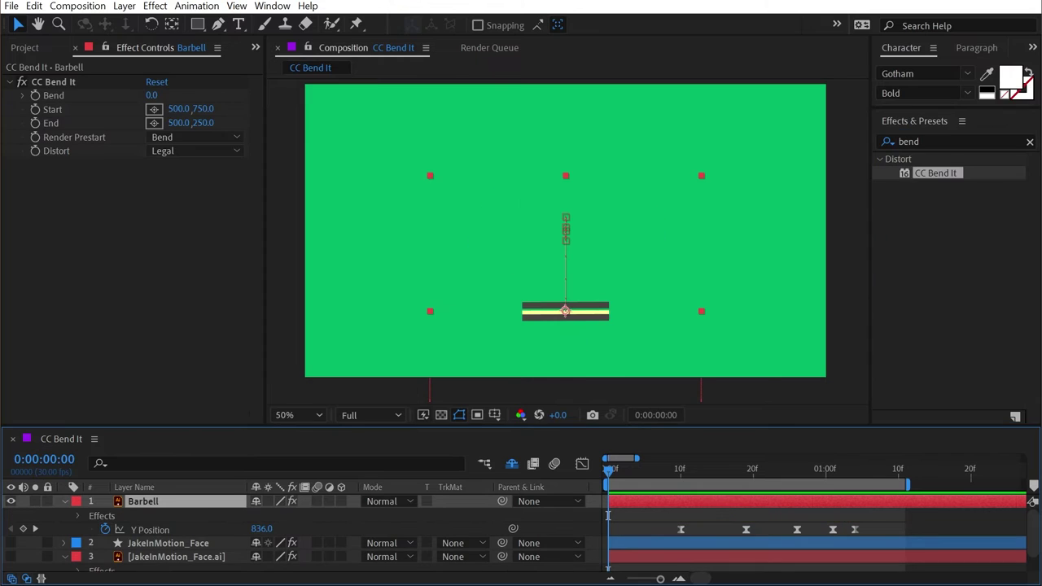
pyautogui.click(71, 82)
pyautogui.moveTo(562, 379); pyautogui.dragTo(569, 320)
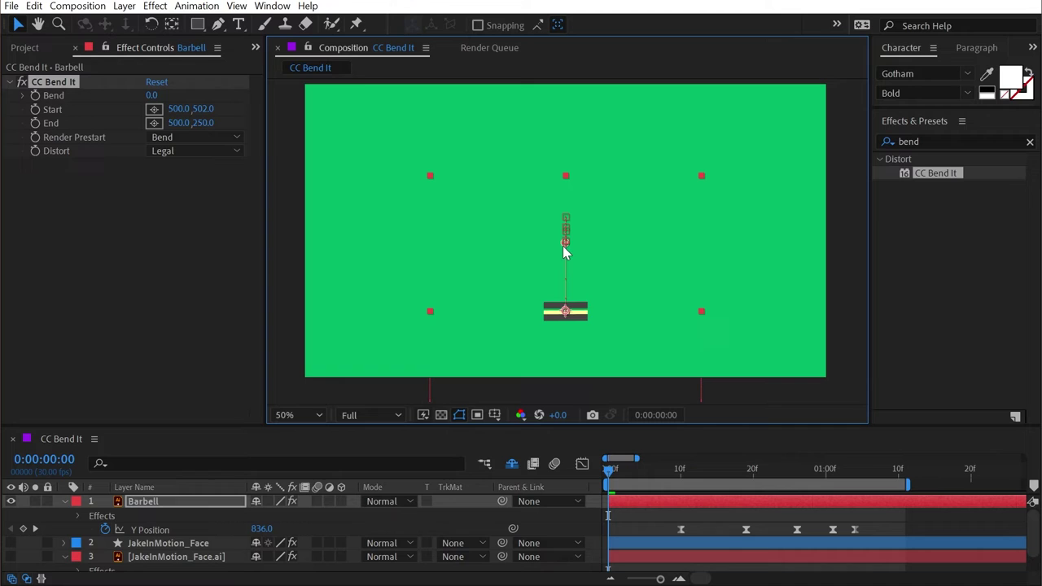
pyautogui.moveTo(565, 247); pyautogui.dragTo(660, 316)
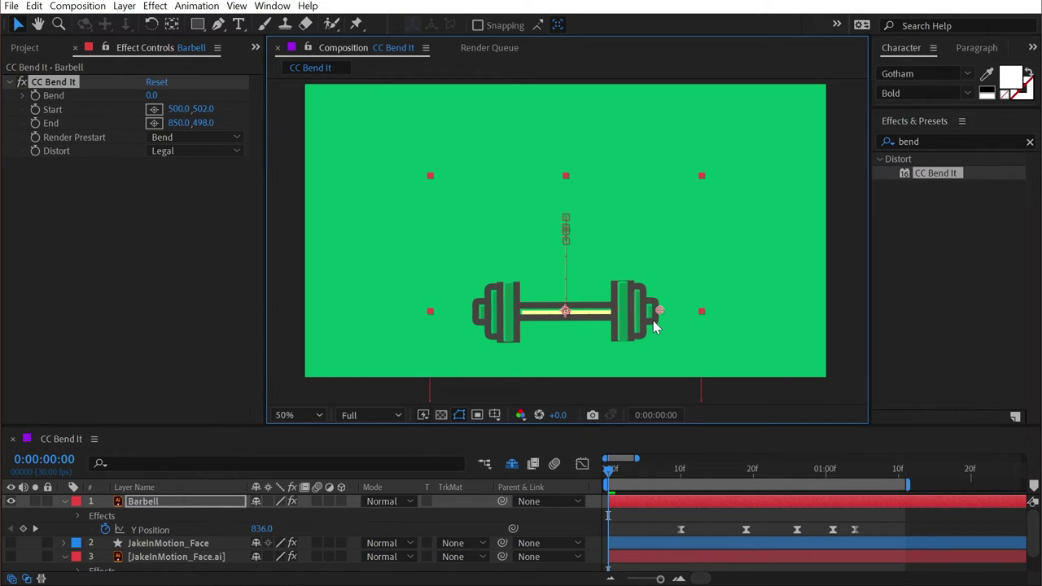
pyautogui.moveTo(660, 314); pyautogui.dragTo(682, 316)
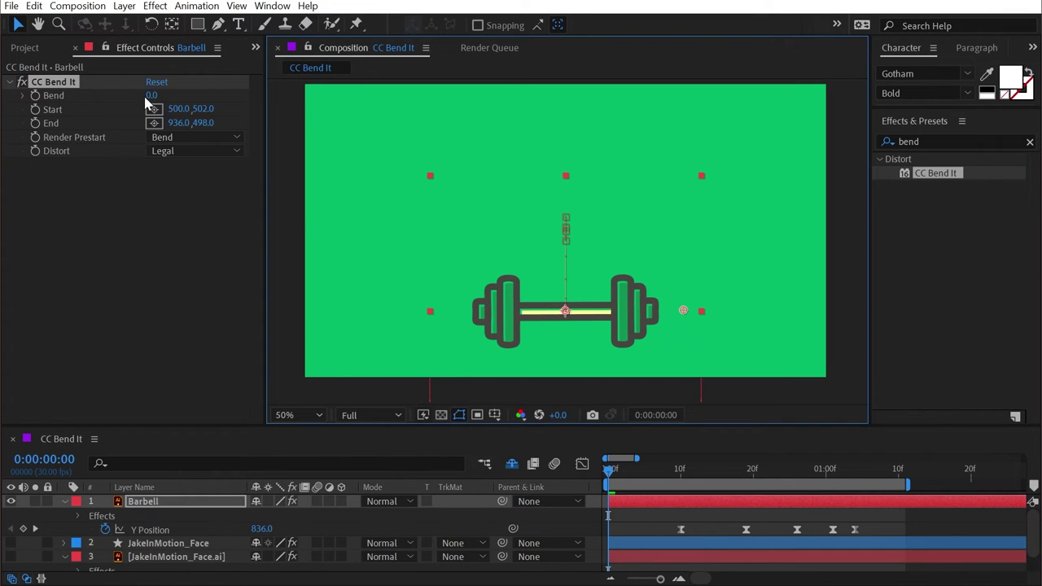
pyautogui.moveTo(148, 96); pyautogui.dragTo(133, 79)
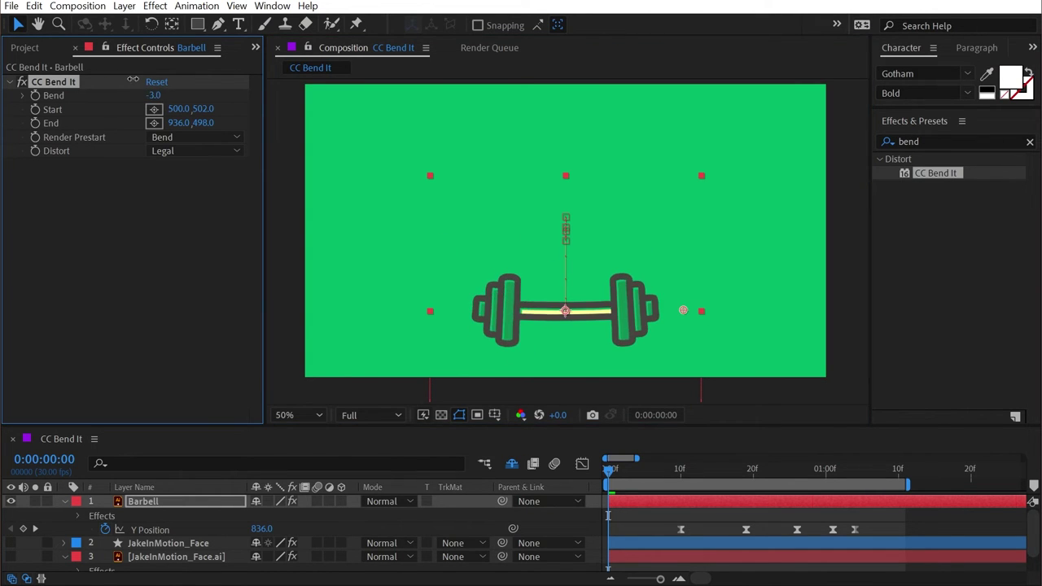
pyautogui.hotkey('ctrl', 'z')
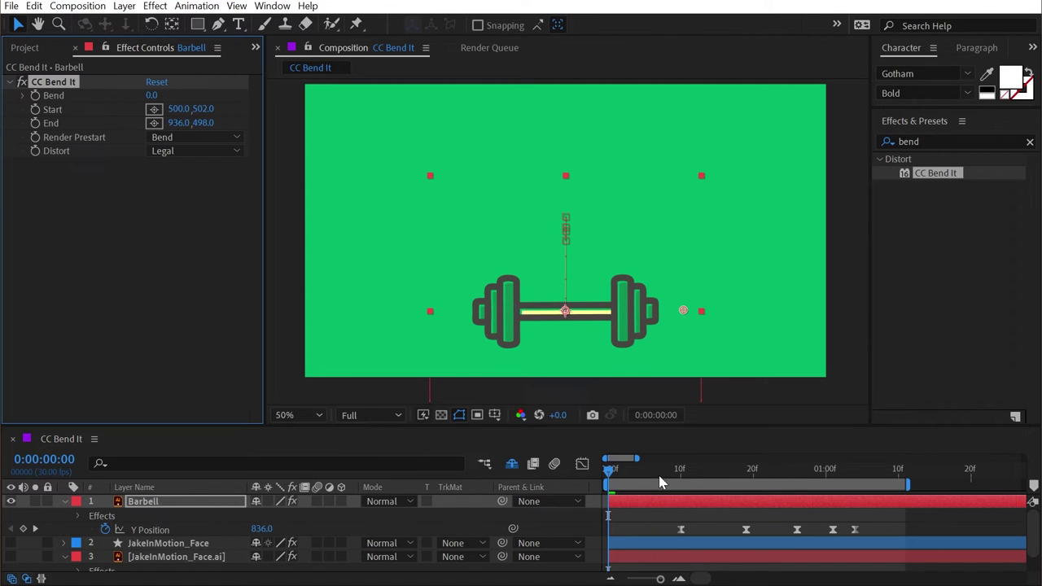
# Keyframe Bend from frame 10, curving to 20 at the frame-15 peak and reversing to -6 at frame 22
pyautogui.moveTo(659, 482); pyautogui.dragTo(681, 480)
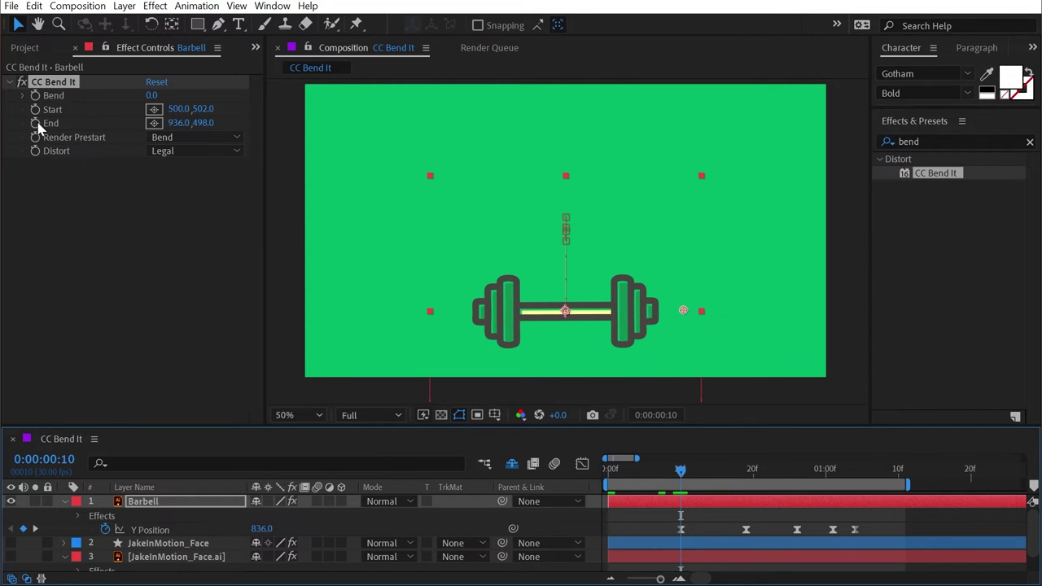
pyautogui.click(35, 96)
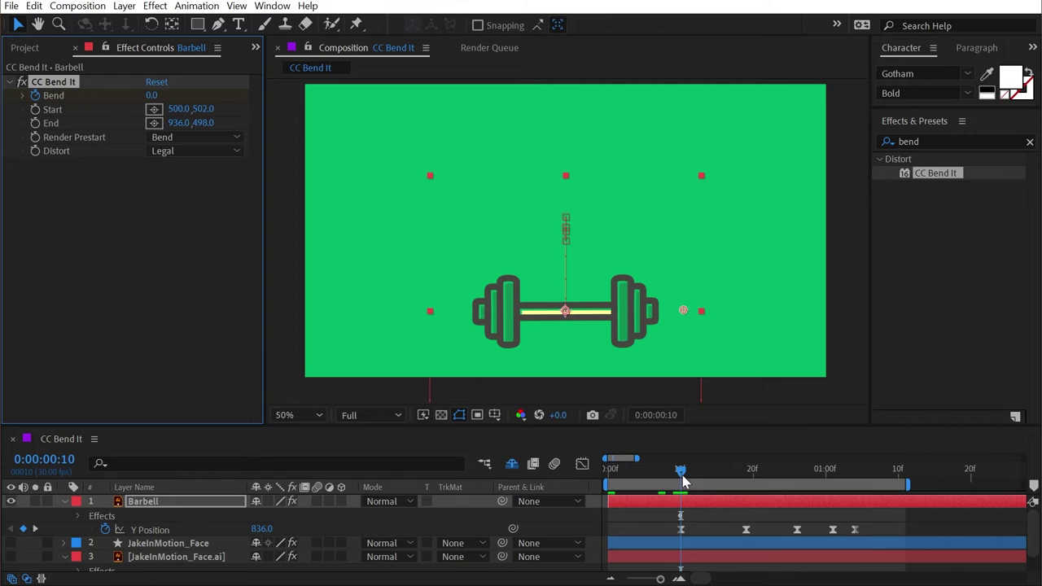
pyautogui.moveTo(682, 481); pyautogui.dragTo(724, 474)
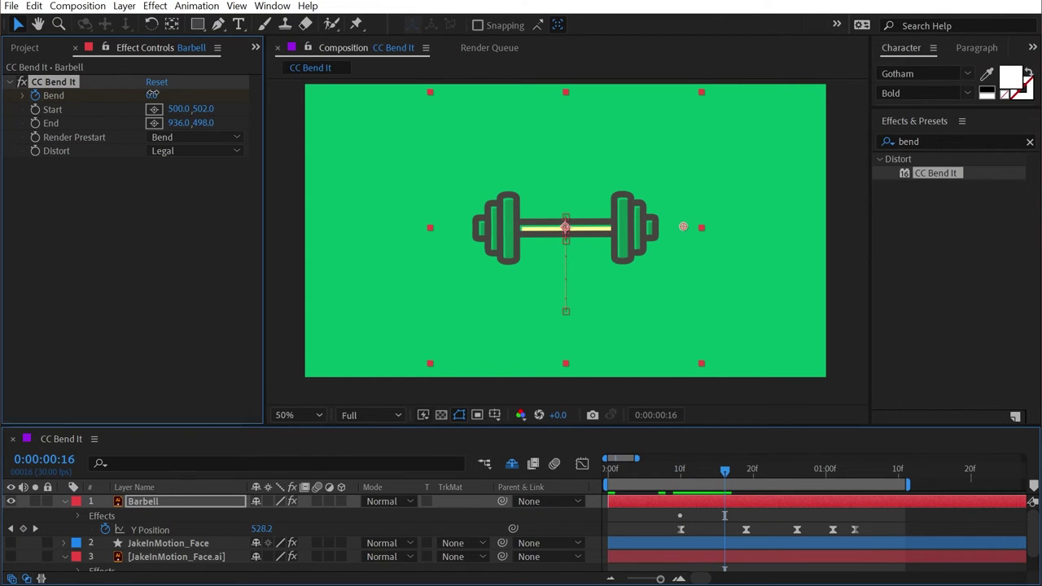
pyautogui.moveTo(152, 94); pyautogui.dragTo(165, 94)
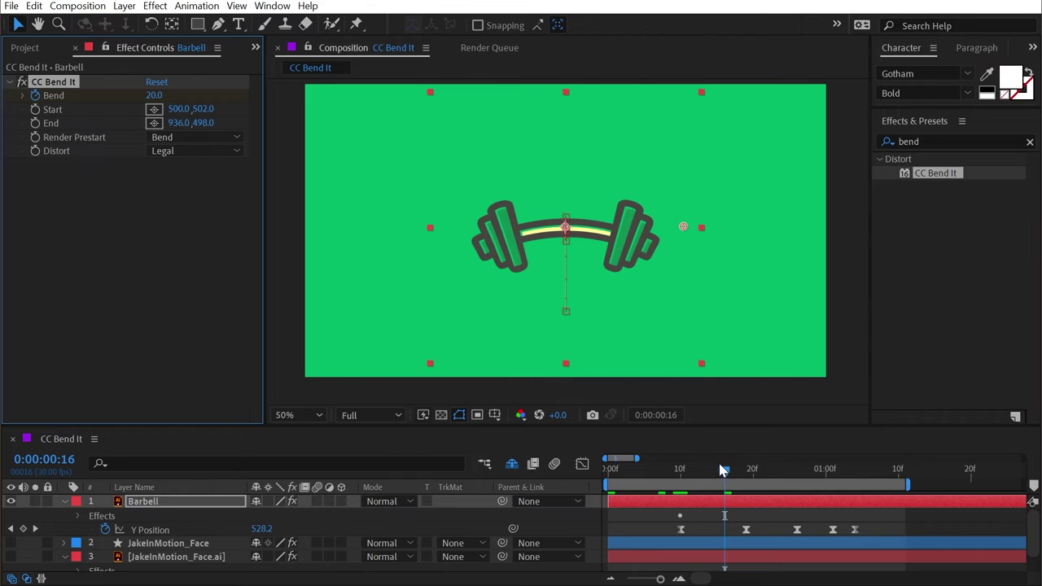
pyautogui.moveTo(719, 471); pyautogui.dragTo(769, 478)
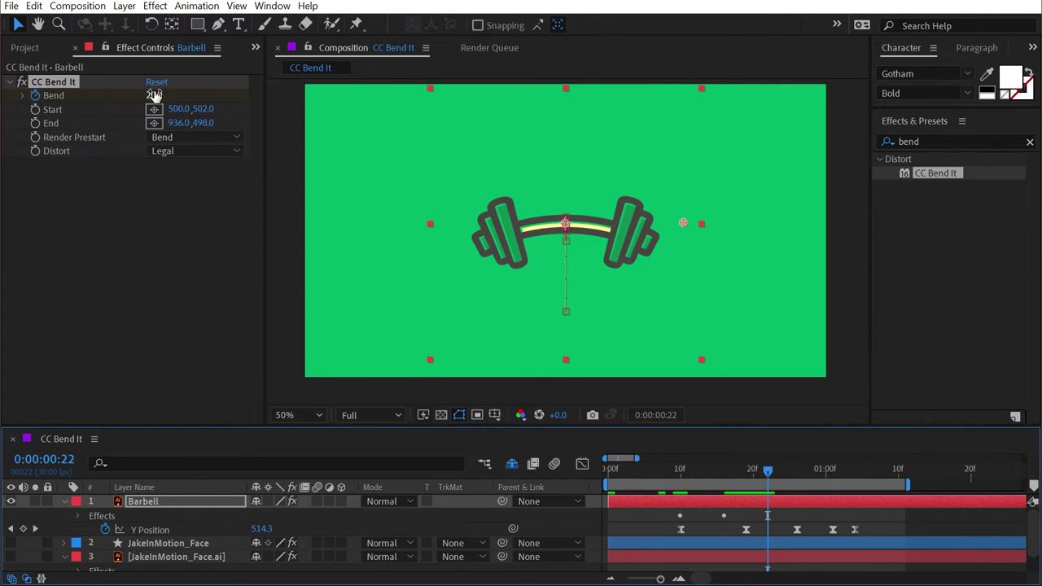
pyautogui.moveTo(154, 95); pyautogui.dragTo(130, 90)
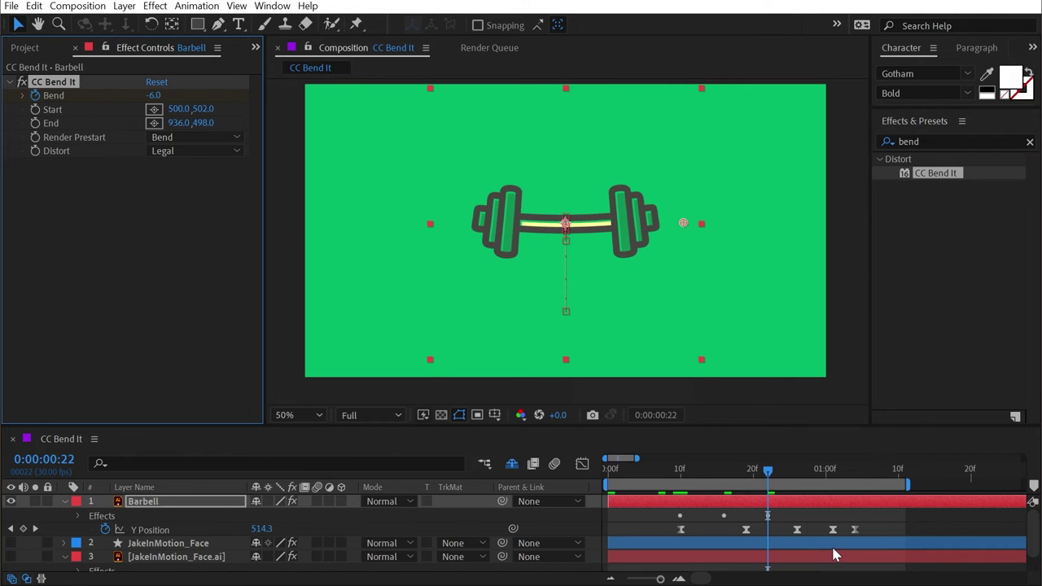
# Key Bend at 6 and -2 on the following bounces, settling to 0 at 1:05
pyautogui.moveTo(767, 470); pyautogui.dragTo(811, 481)
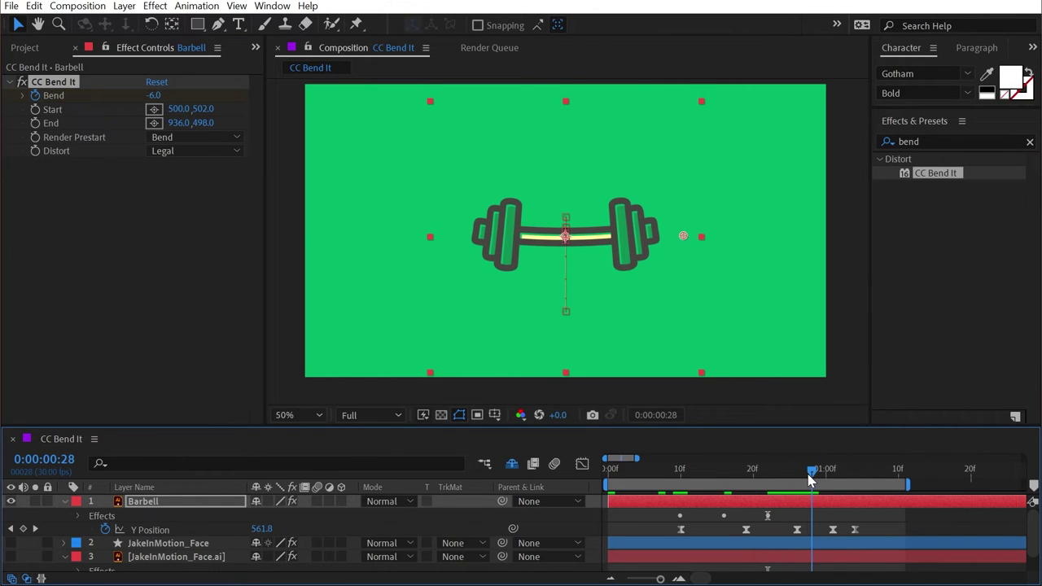
pyautogui.moveTo(153, 97); pyautogui.dragTo(159, 96)
pyautogui.moveTo(820, 470); pyautogui.dragTo(840, 472)
pyautogui.moveTo(144, 99); pyautogui.dragTo(151, 107)
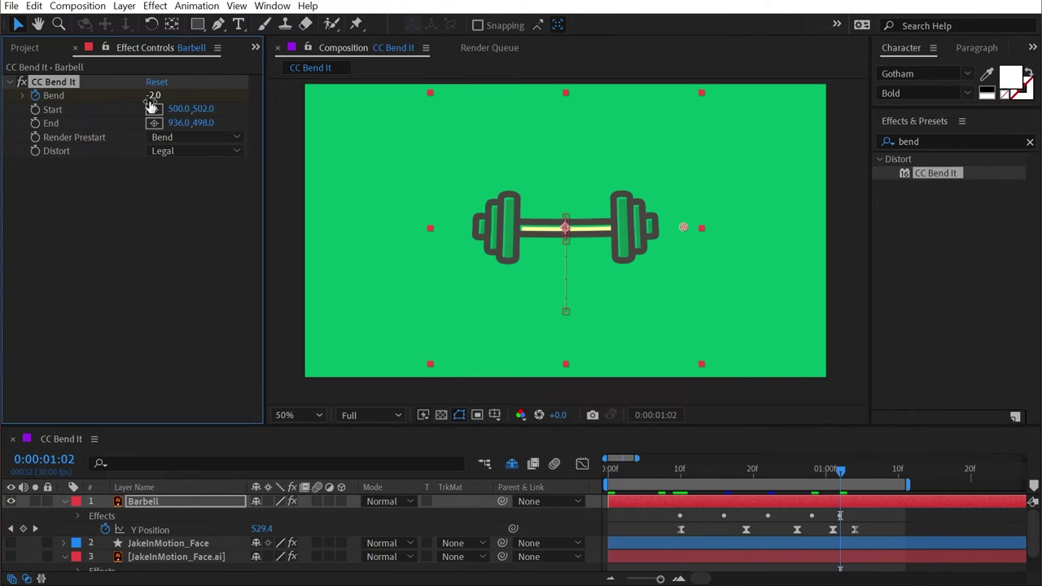
pyautogui.moveTo(841, 470); pyautogui.dragTo(863, 471)
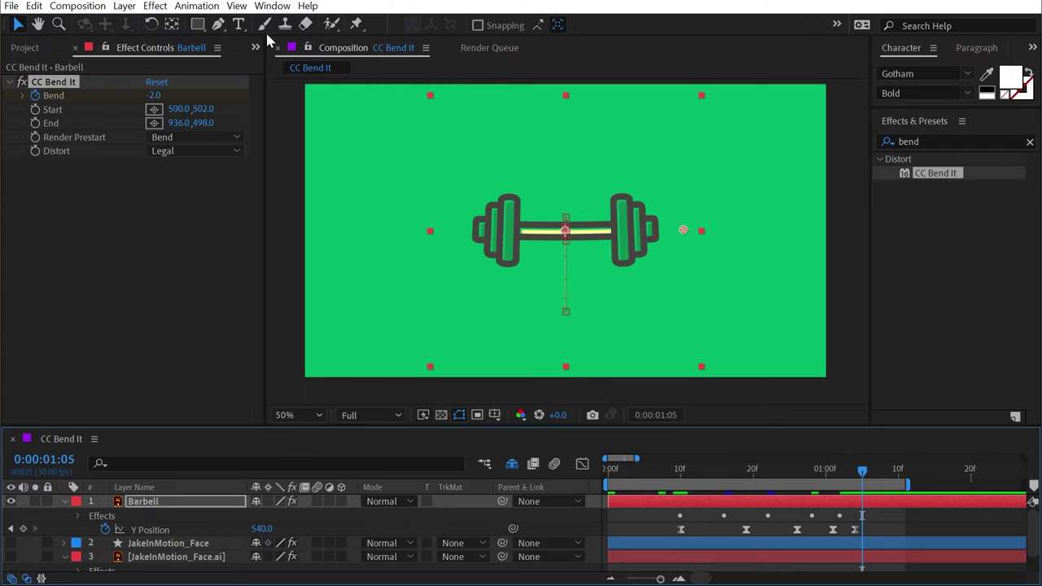
pyautogui.click(154, 95)
pyautogui.write('0')
pyautogui.press('Return')
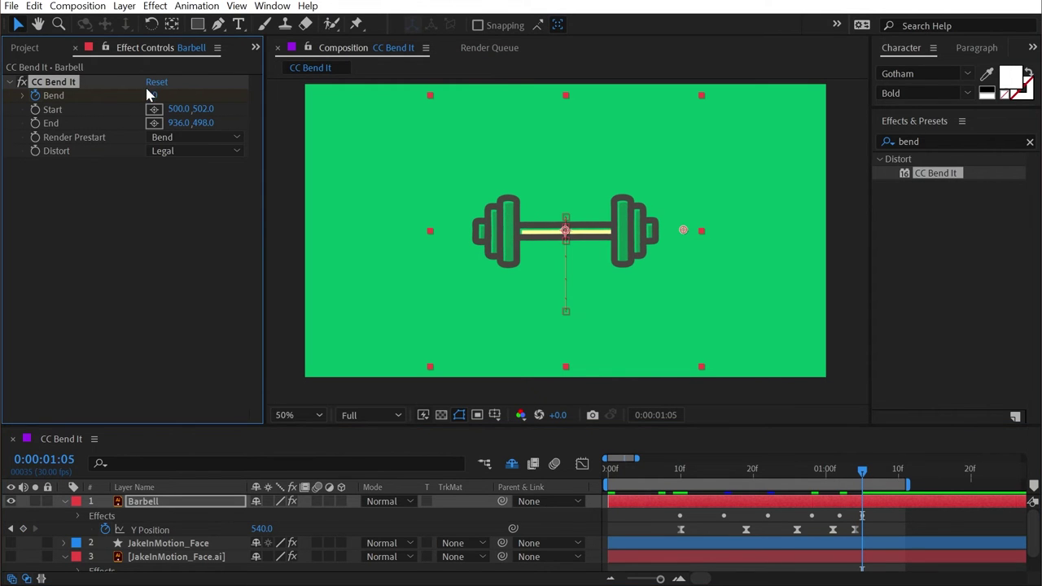
pyautogui.click(582, 463)
# Easy Ease all Barbell Y Position keyframes and lengthen the bezier handles at the peak and lowest keyframes
pyautogui.moveTo(735, 430); pyautogui.dragTo(733, 322)
pyautogui.moveTo(865, 396); pyautogui.dragTo(664, 558)
pyautogui.press('F9')
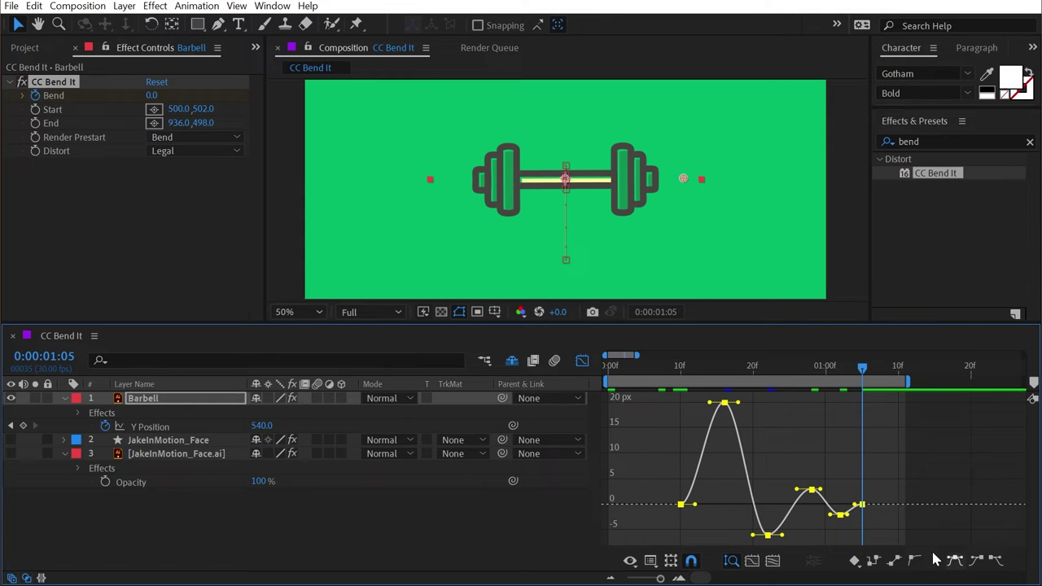
pyautogui.click(725, 402)
pyautogui.moveTo(737, 402); pyautogui.dragTo(749, 402)
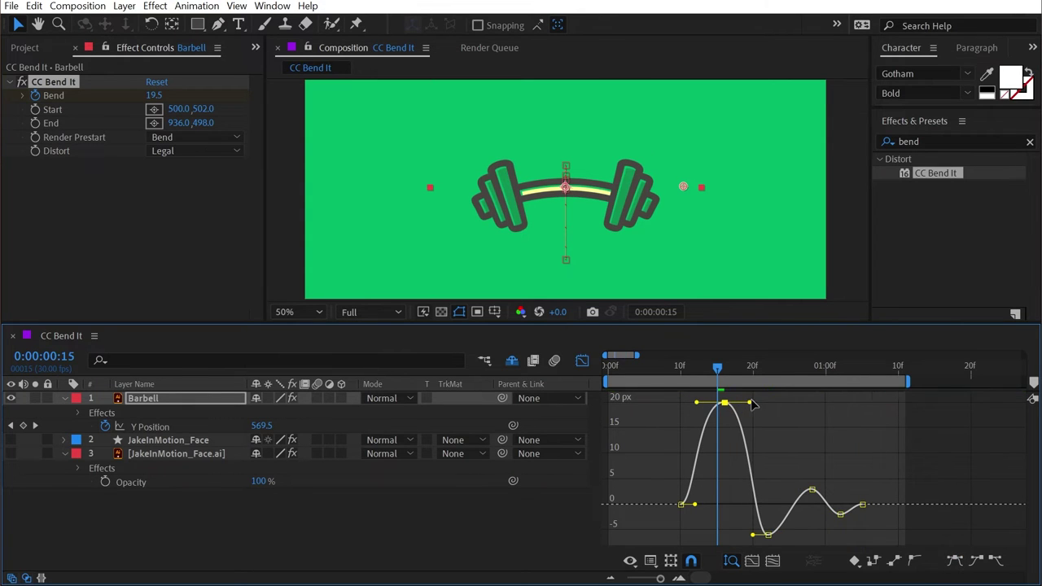
pyautogui.moveTo(753, 535)
pyautogui.mouseDown()
pyautogui.moveTo(742, 537)
pyautogui.moveTo(761, 537)
pyautogui.mouseUp()
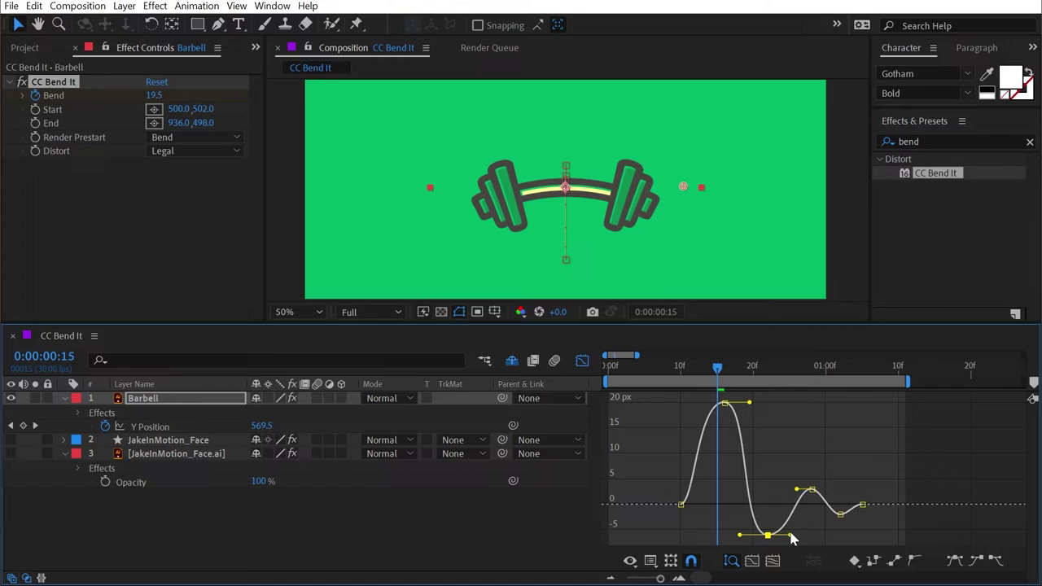
pyautogui.click(802, 491)
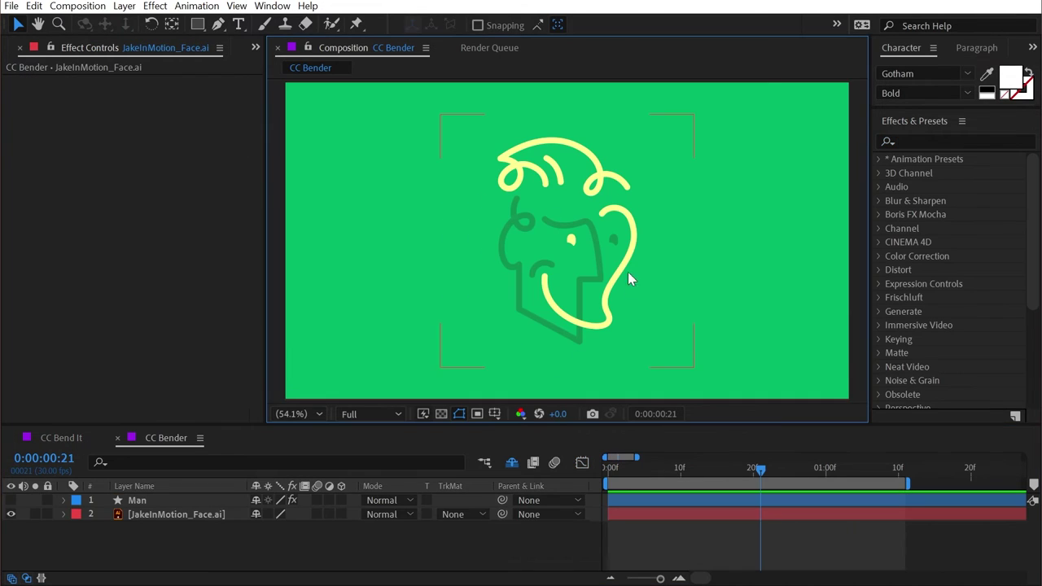
# Apply CC Bender to JakeInMotion_Face.ai and try bend amounts, settling at 46
pyautogui.click(627, 279)
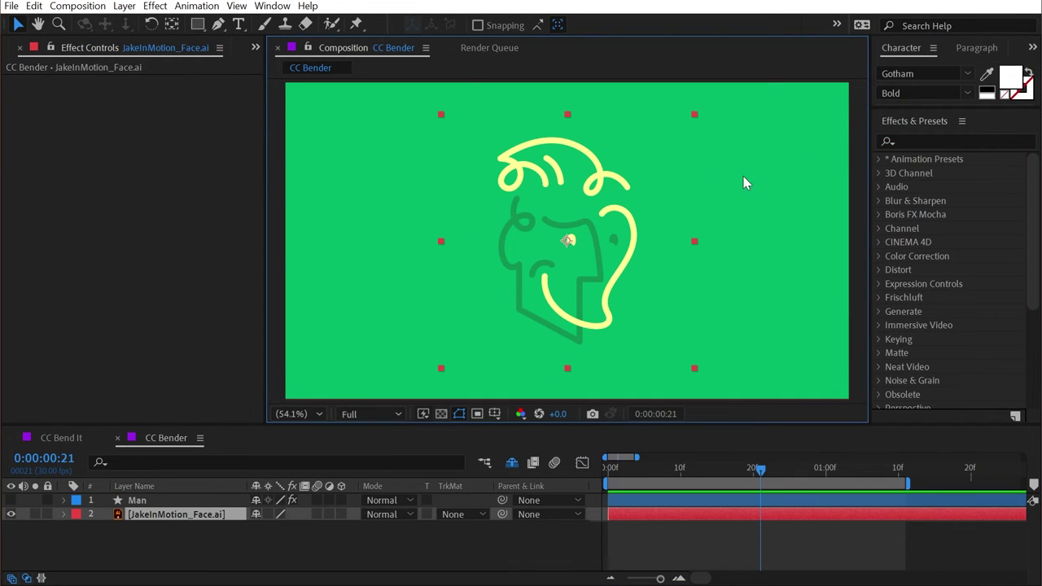
pyautogui.click(938, 140)
pyautogui.write('bender')
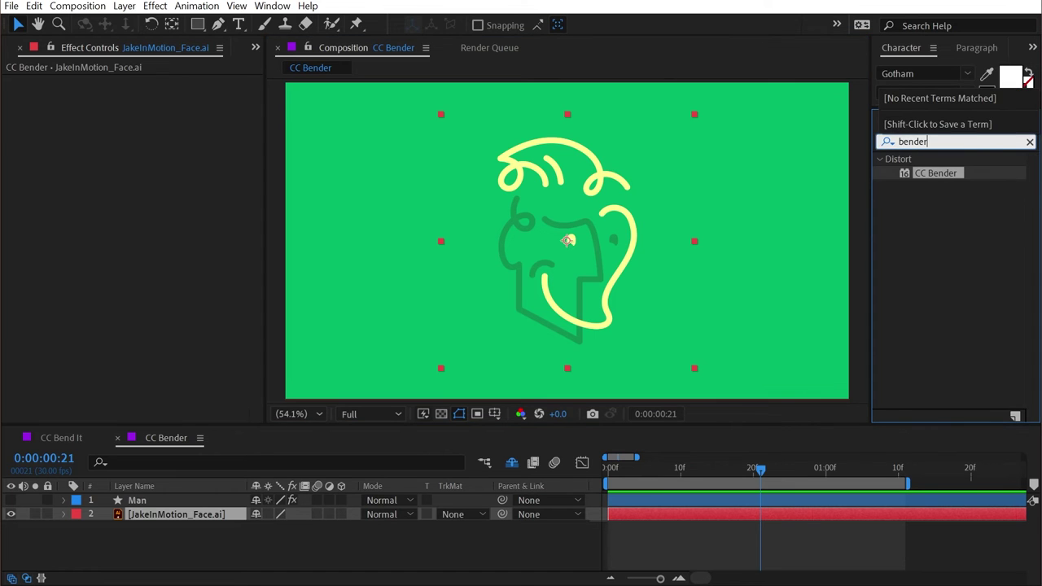
pyautogui.moveTo(935, 173); pyautogui.dragTo(598, 241)
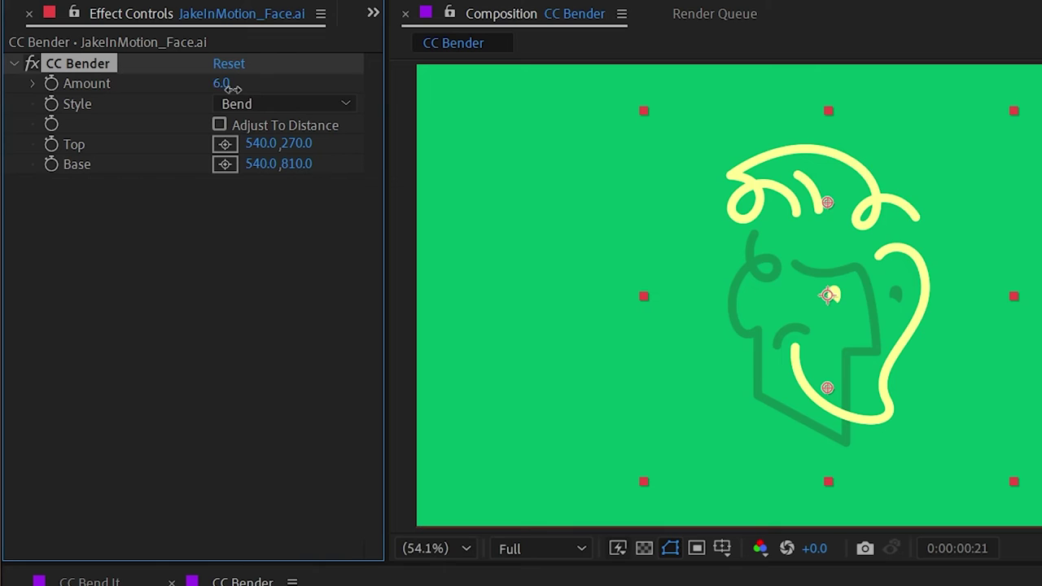
pyautogui.moveTo(153, 95); pyautogui.dragTo(172, 92)
pyautogui.moveTo(255, 79); pyautogui.dragTo(40, 121)
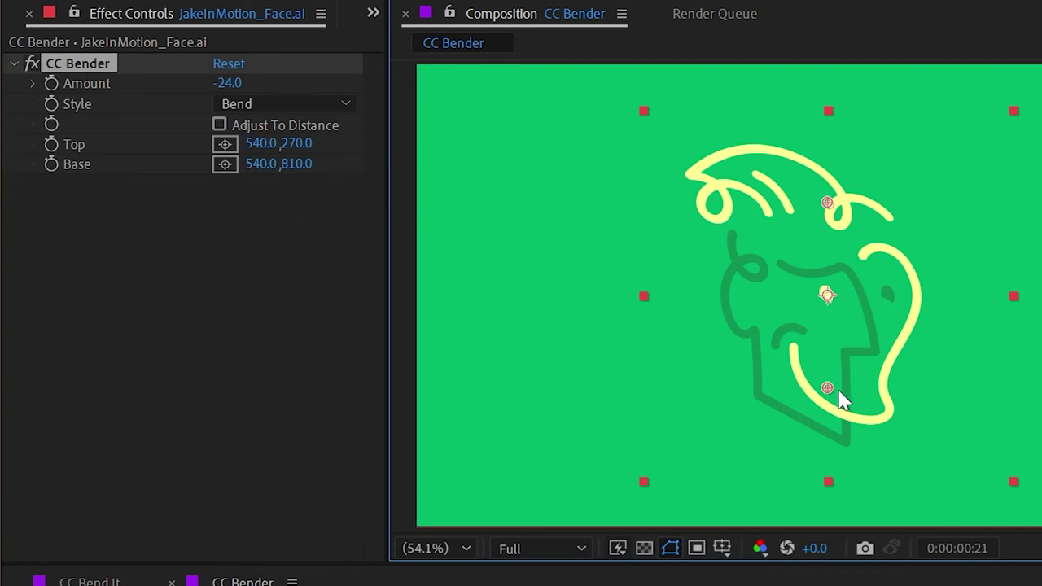
# Move the Top and Base points on the face, raise Amount and turn Adjust To Distance on
pyautogui.moveTo(839, 391); pyautogui.dragTo(829, 289)
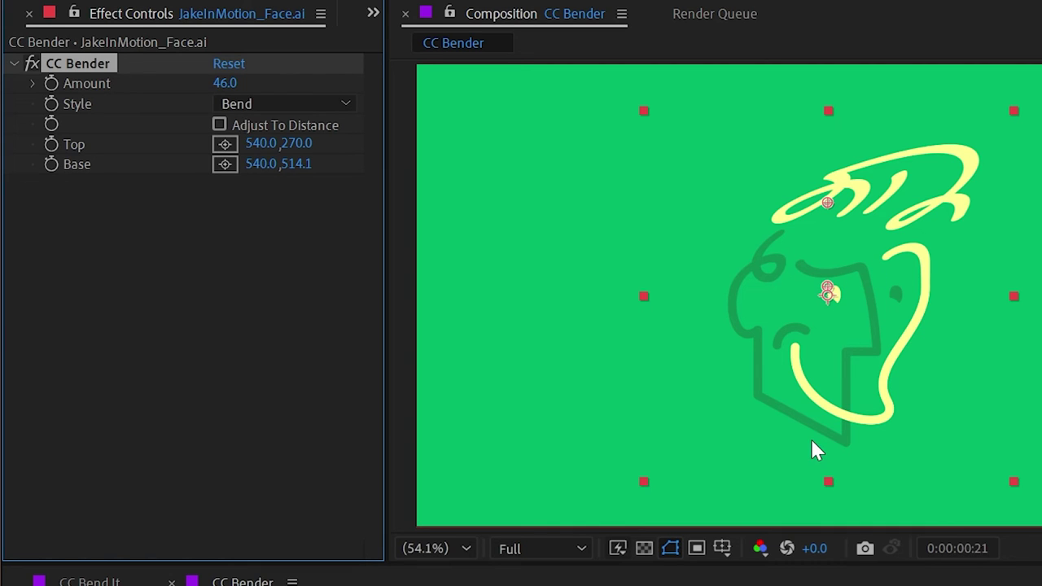
pyautogui.moveTo(827, 203); pyautogui.dragTo(831, 128)
pyautogui.moveTo(232, 83); pyautogui.dragTo(318, 83)
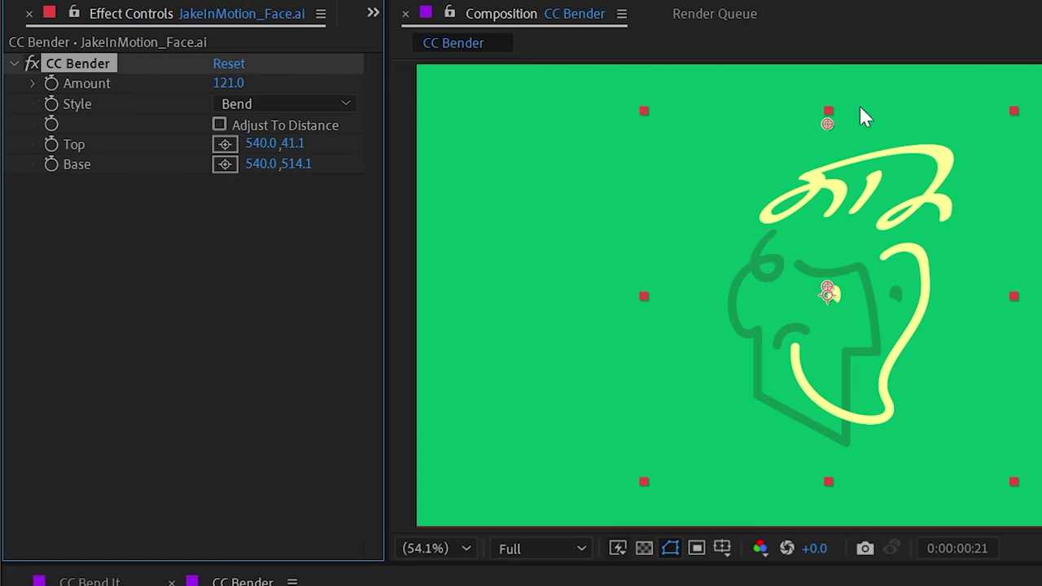
pyautogui.moveTo(827, 124); pyautogui.dragTo(827, 246)
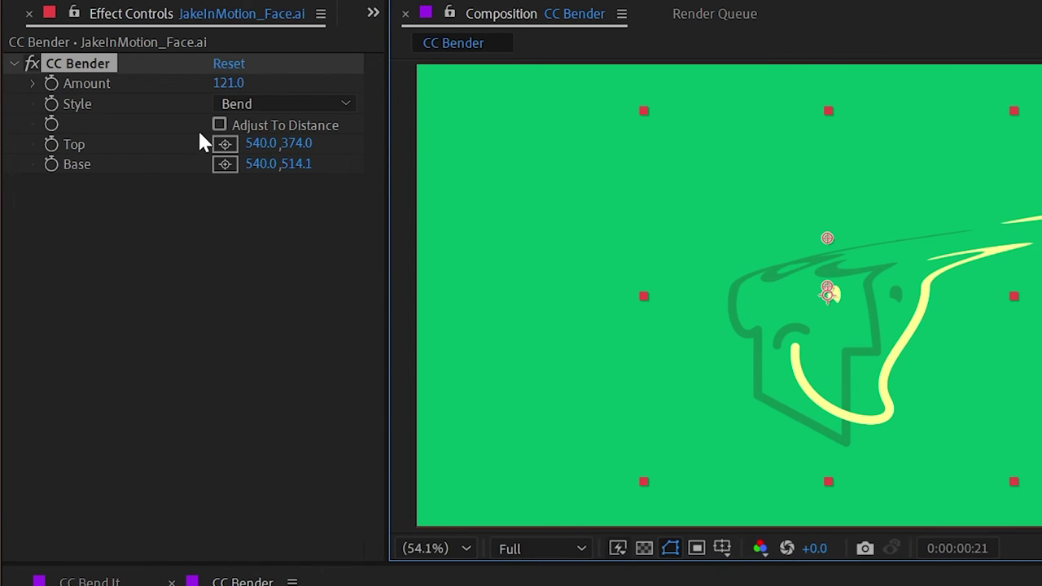
pyautogui.click(219, 123)
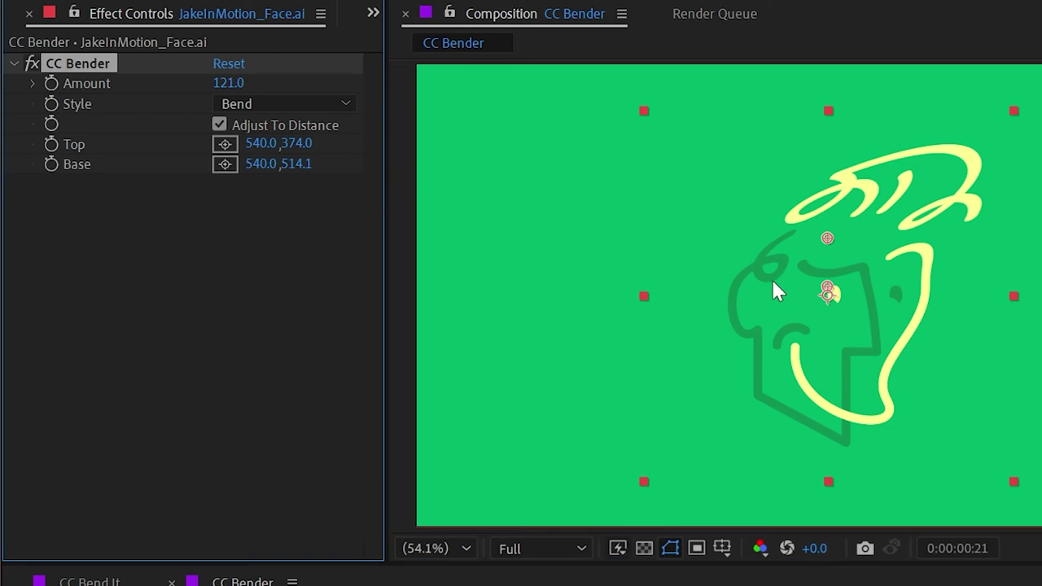
pyautogui.click(849, 134)
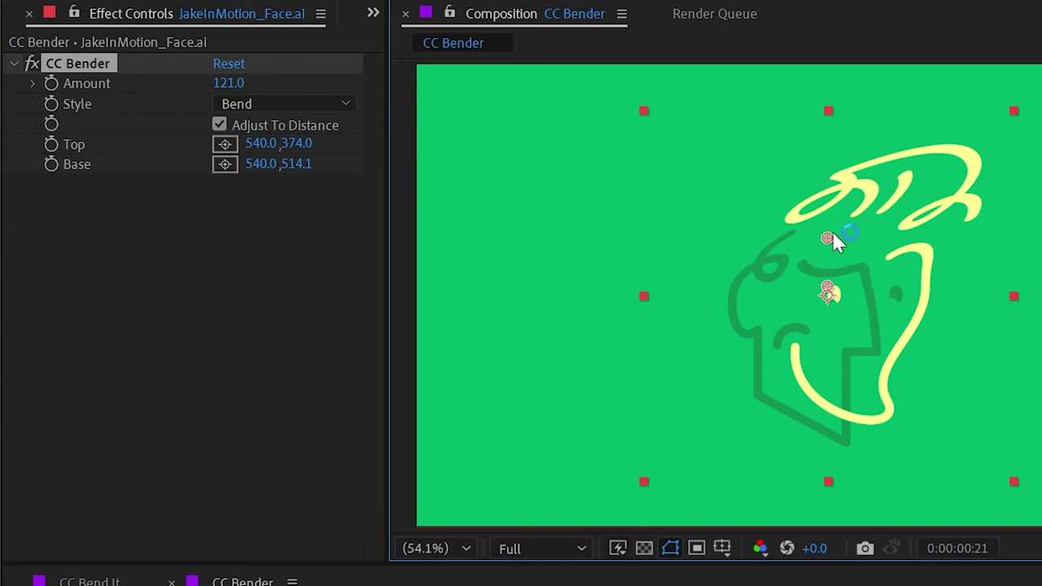
pyautogui.moveTo(828, 237); pyautogui.dragTo(826, 213)
pyautogui.click(266, 128)
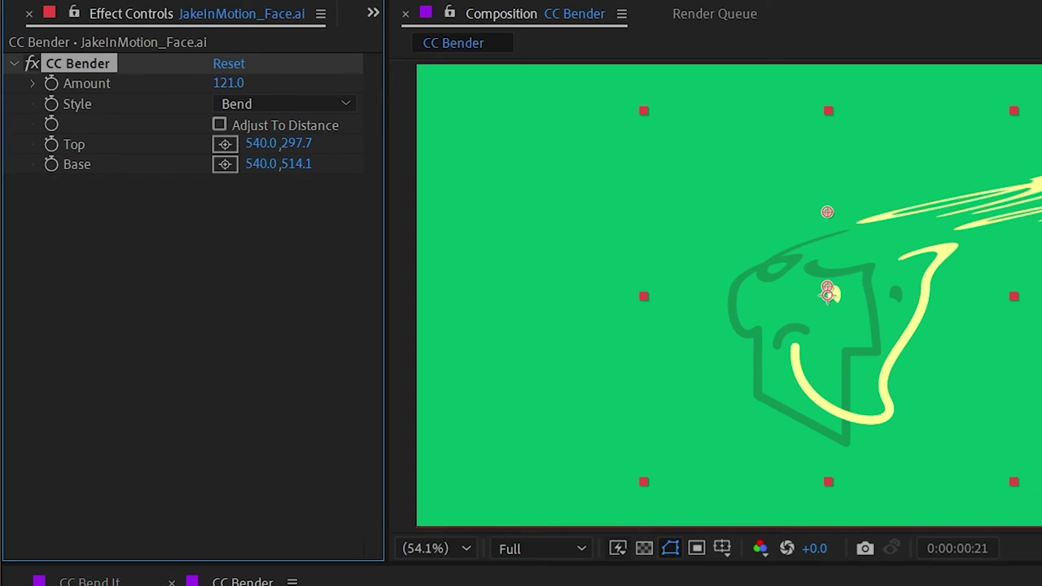
pyautogui.click(254, 125)
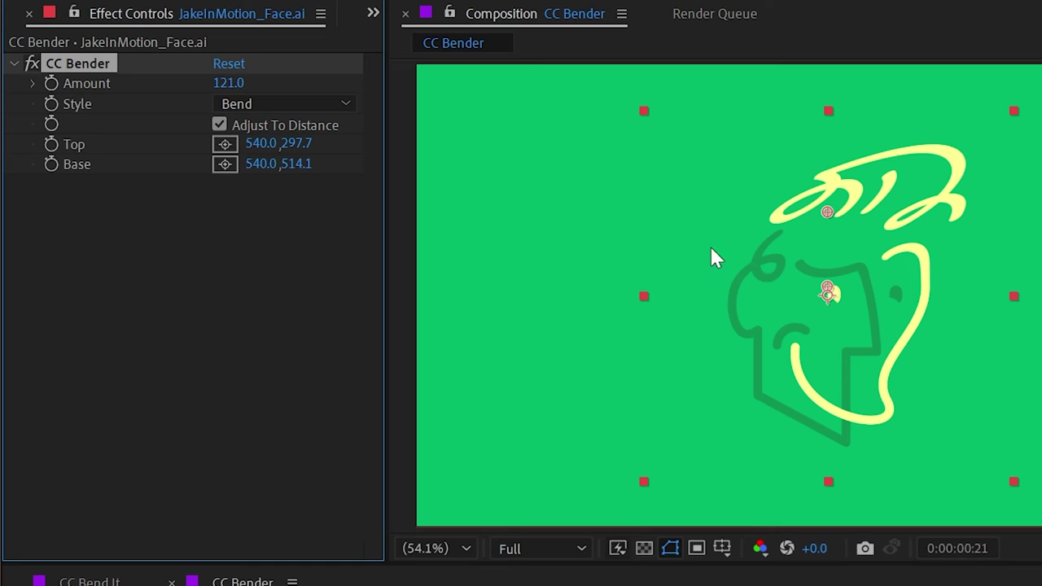
# Reset CC Bender, put Base below the face and Top above the hair, keeping the Bend style
pyautogui.click(228, 63)
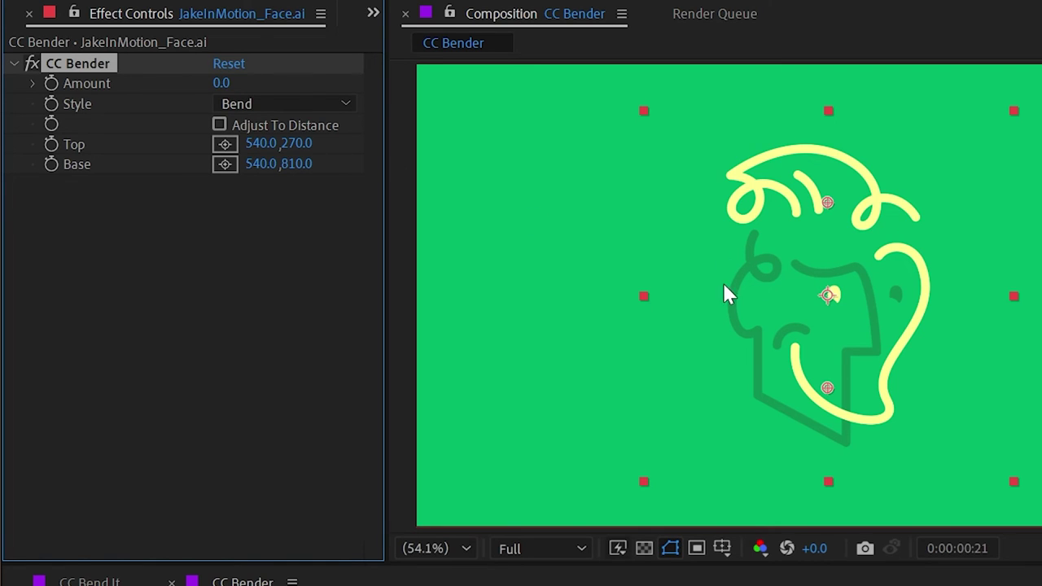
pyautogui.moveTo(832, 390); pyautogui.dragTo(824, 429)
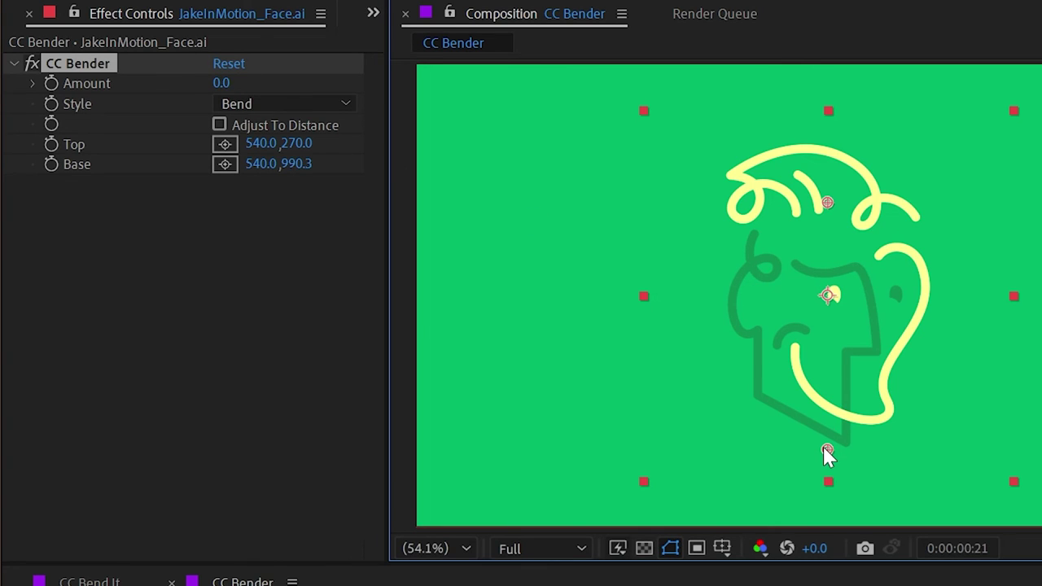
pyautogui.moveTo(826, 203); pyautogui.dragTo(827, 140)
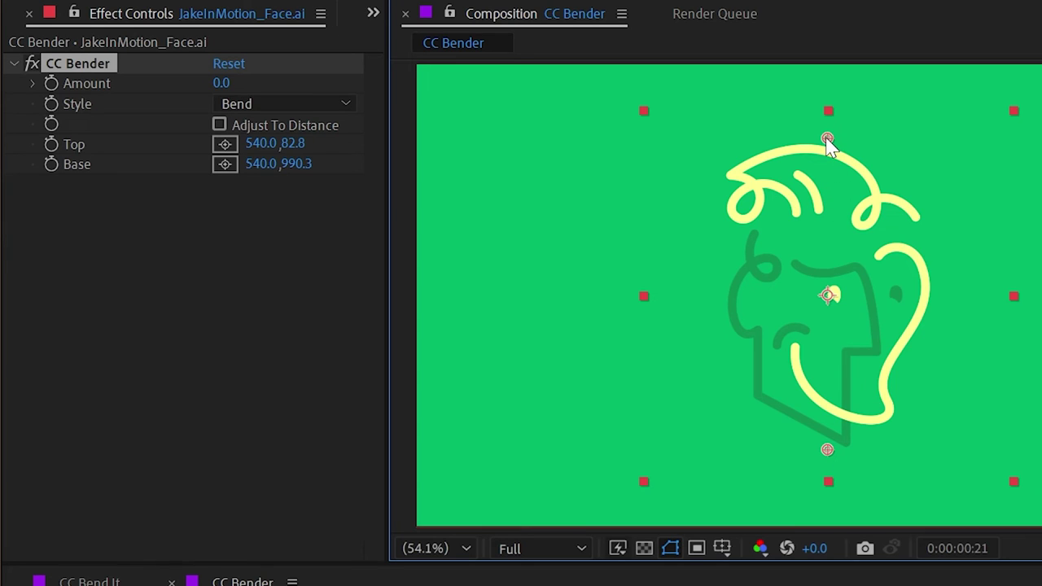
pyautogui.click(289, 97)
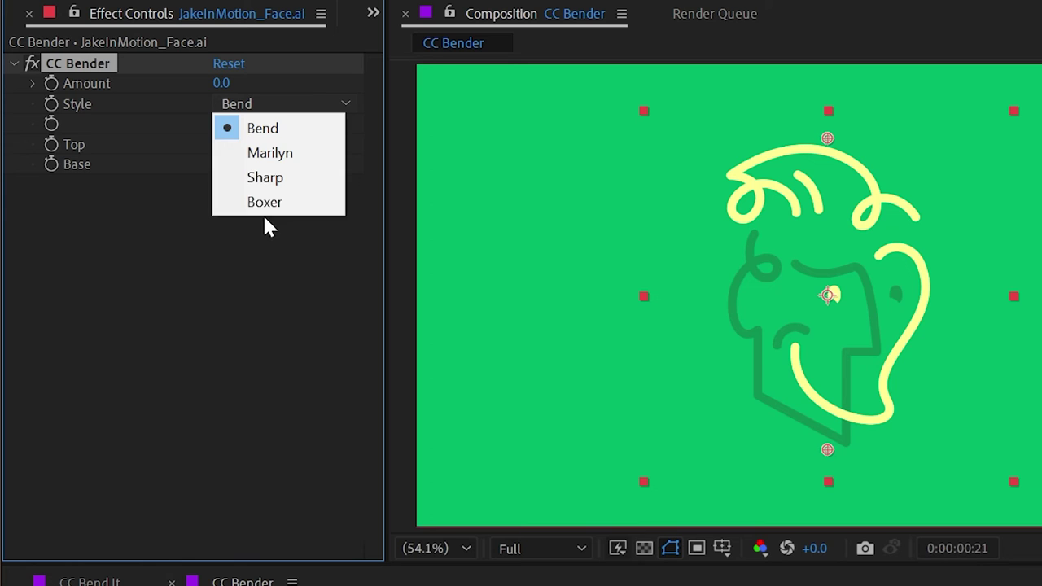
pyautogui.click(262, 81)
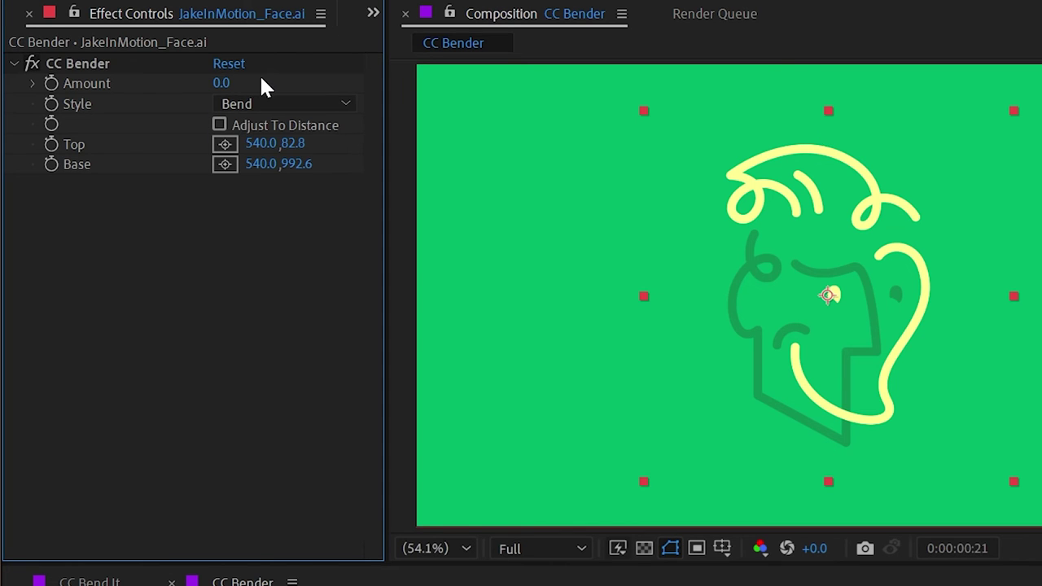
pyautogui.moveTo(221, 83); pyautogui.dragTo(798, 490)
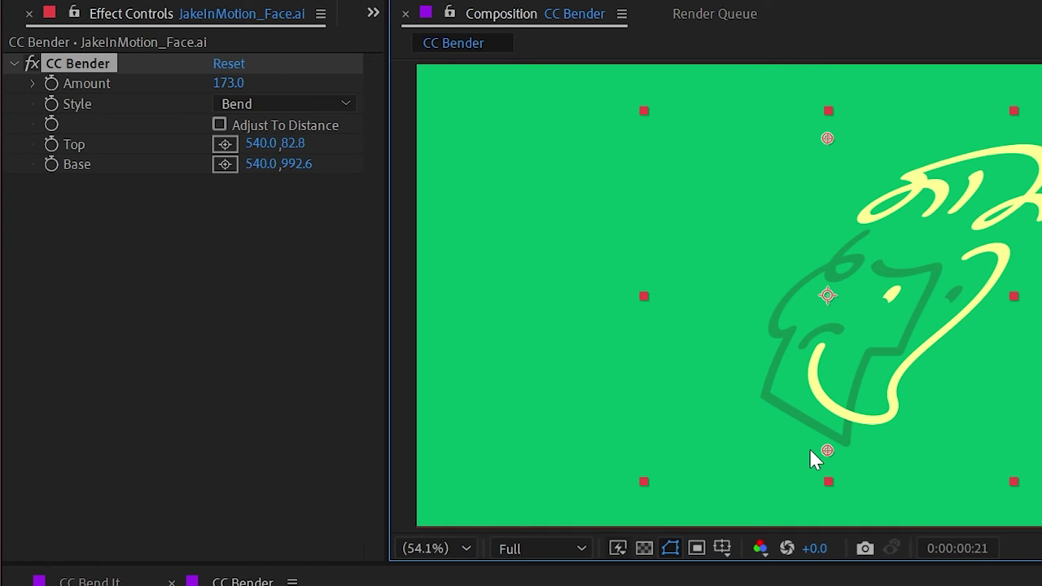
# Try the Marilyn, Sharp and Boxer styles, then return to Bend with Amount 77
pyautogui.click(269, 104)
pyautogui.click(316, 155)
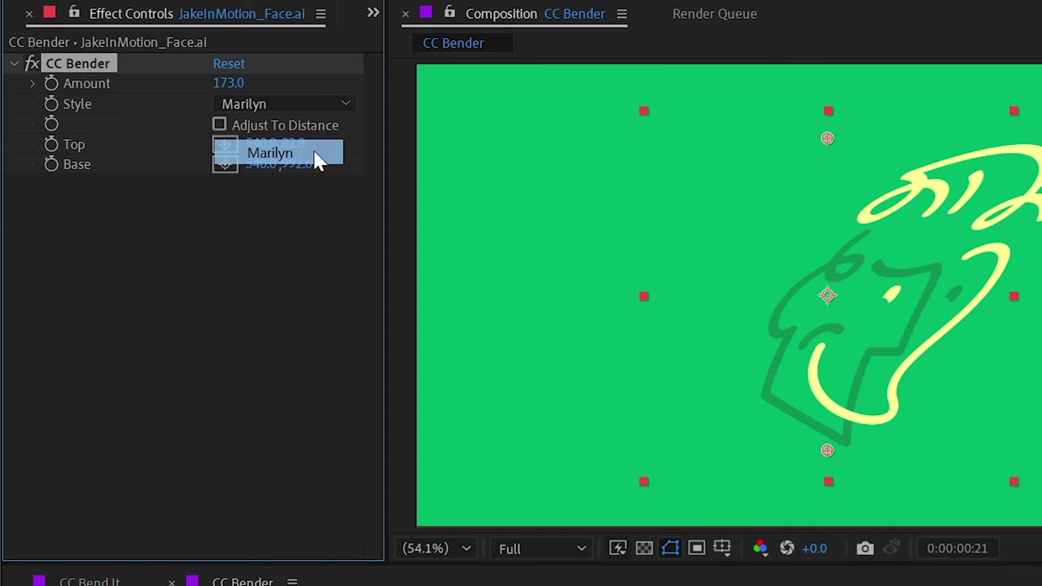
pyautogui.moveTo(238, 88); pyautogui.dragTo(183, 104)
pyautogui.click(268, 104)
pyautogui.click(263, 178)
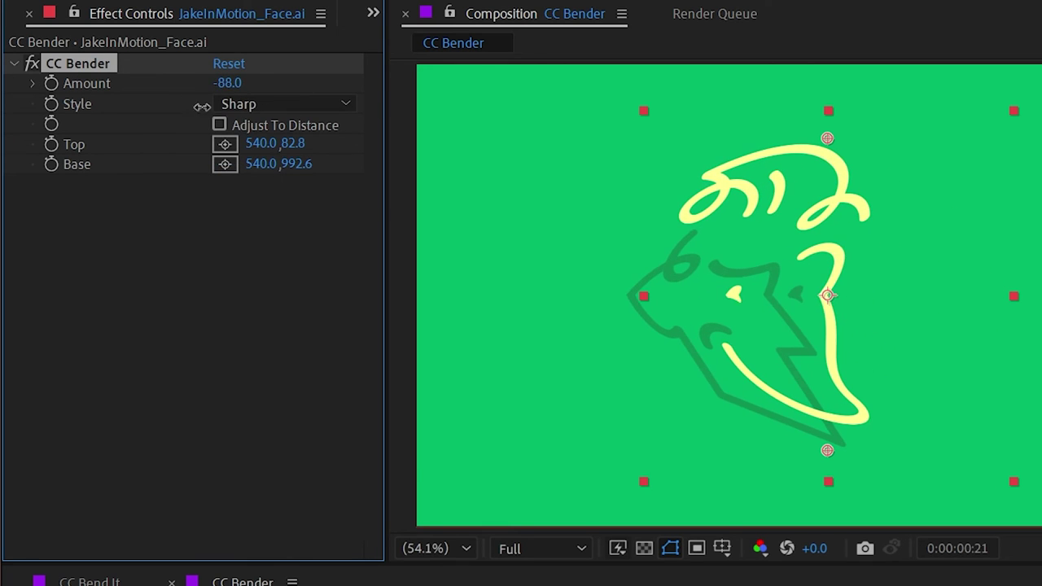
pyautogui.click(309, 105)
pyautogui.click(315, 201)
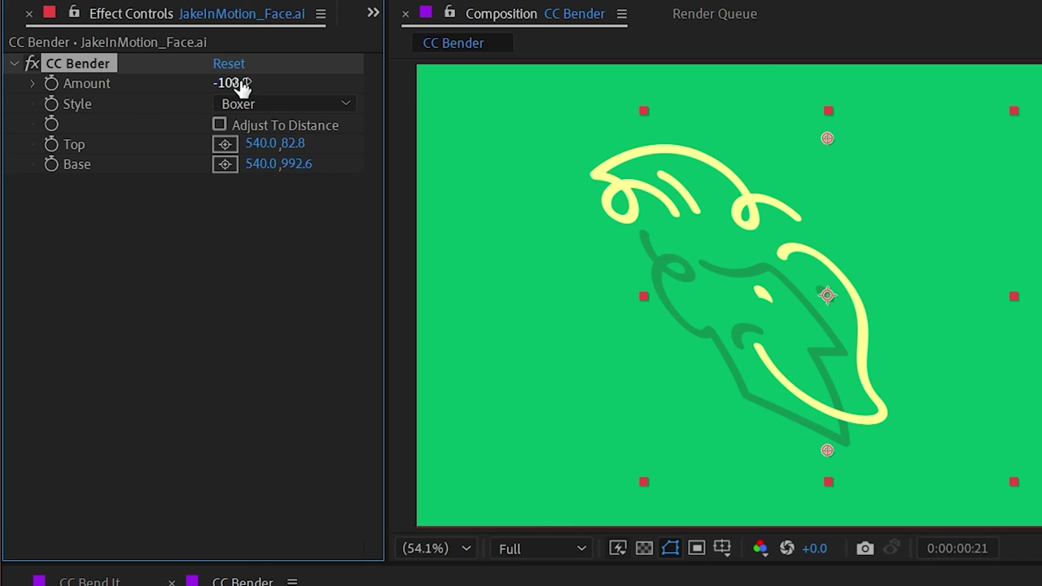
pyautogui.moveTo(240, 86); pyautogui.dragTo(437, 100)
pyautogui.click(285, 104)
pyautogui.click(295, 130)
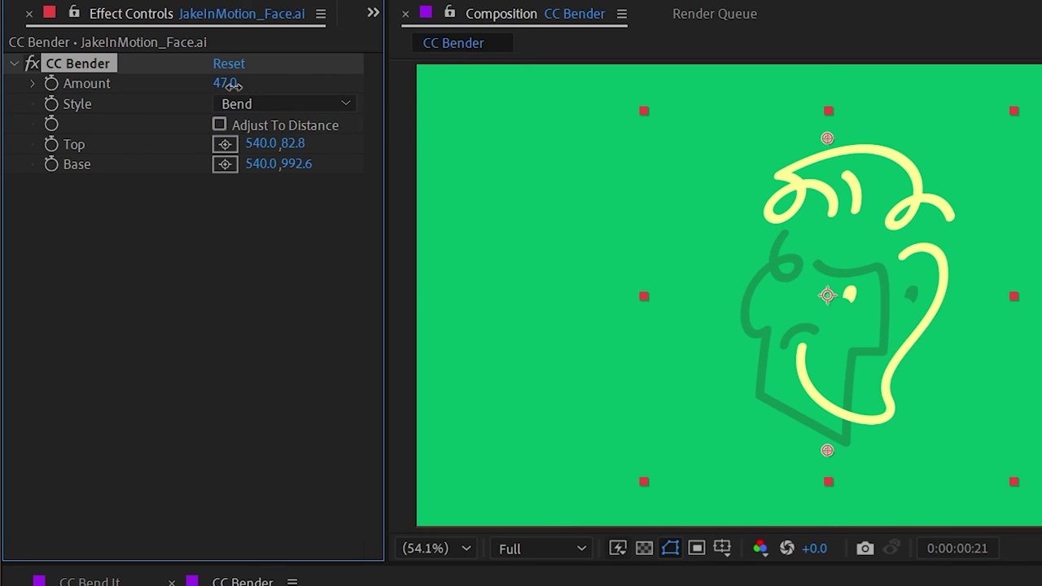
pyautogui.moveTo(226, 83); pyautogui.dragTo(273, 93)
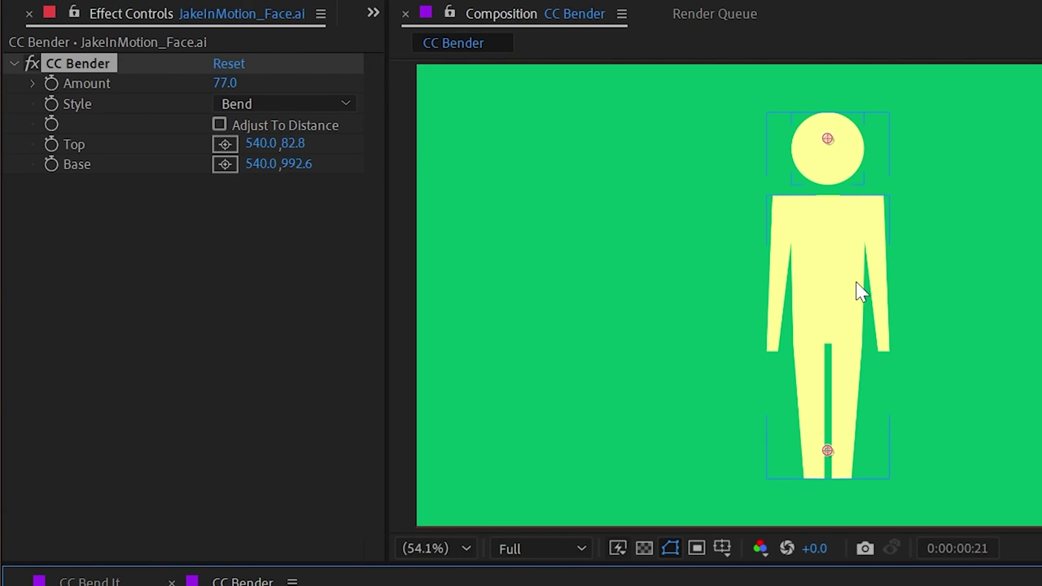
# On the Man layer, set CC Bender Top 960,99.9 at the head, Base 960,969 at the feet, Amount 40
pyautogui.click(854, 295)
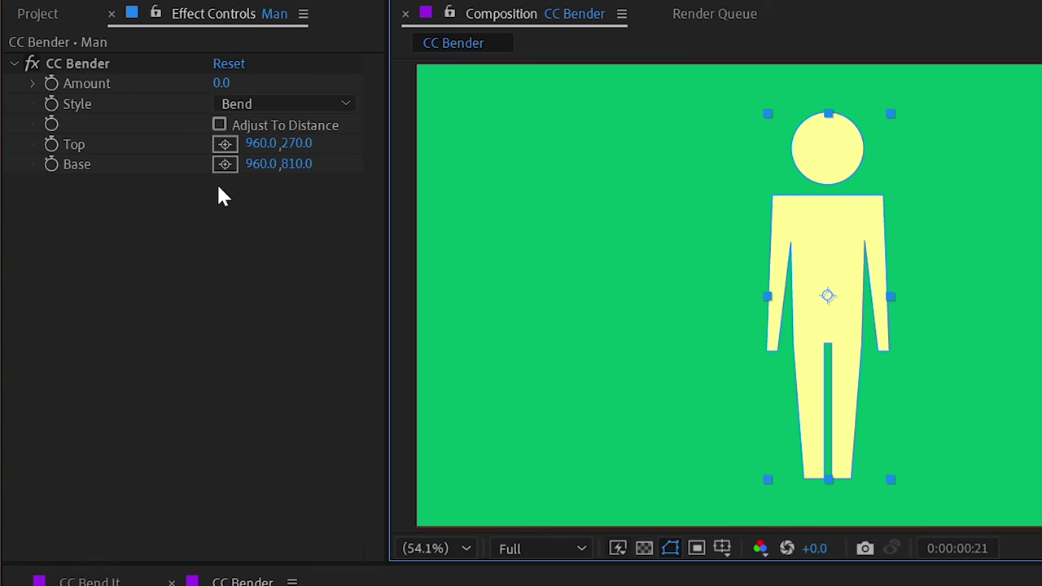
pyautogui.click(114, 63)
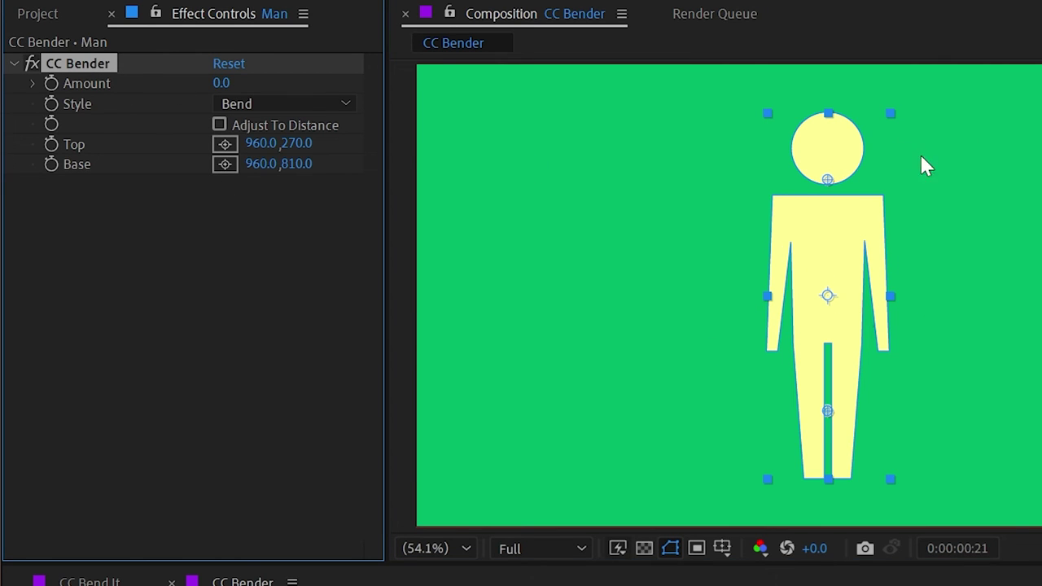
pyautogui.moveTo(823, 409); pyautogui.dragTo(829, 471)
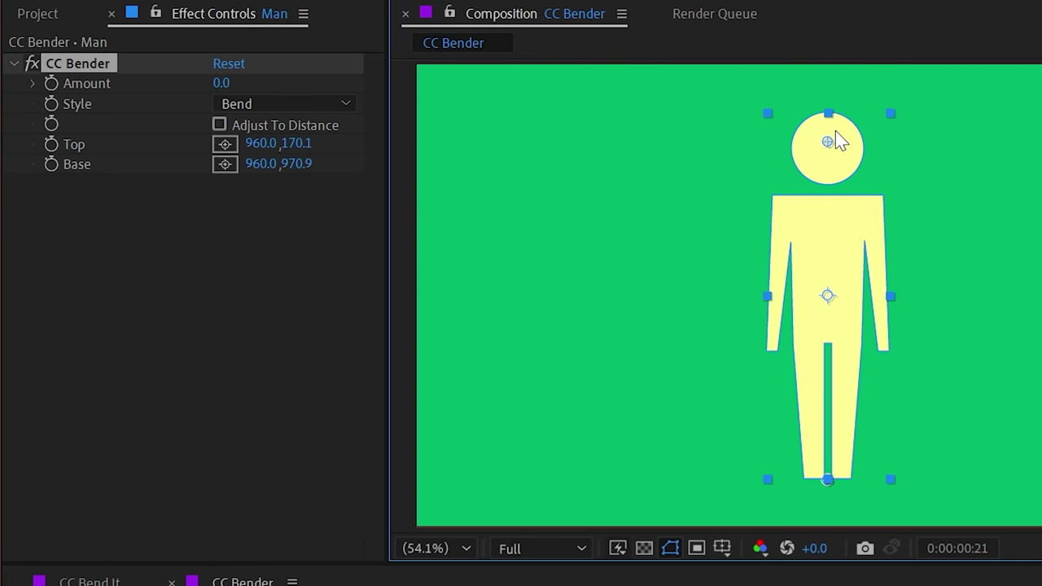
pyautogui.moveTo(837, 142); pyautogui.dragTo(839, 118)
pyautogui.moveTo(829, 114); pyautogui.dragTo(828, 110)
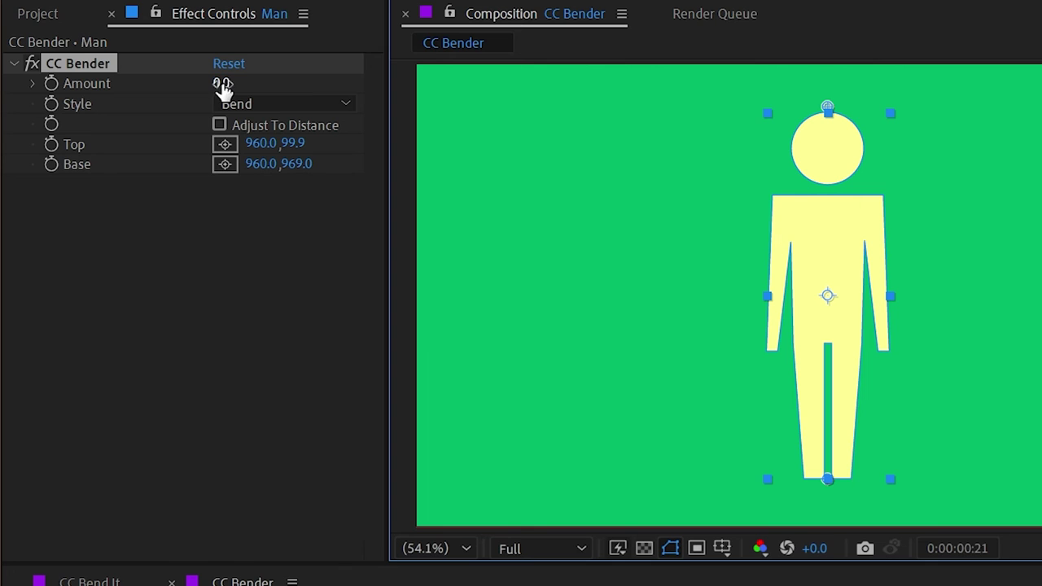
pyautogui.moveTo(222, 90); pyautogui.dragTo(275, 89)
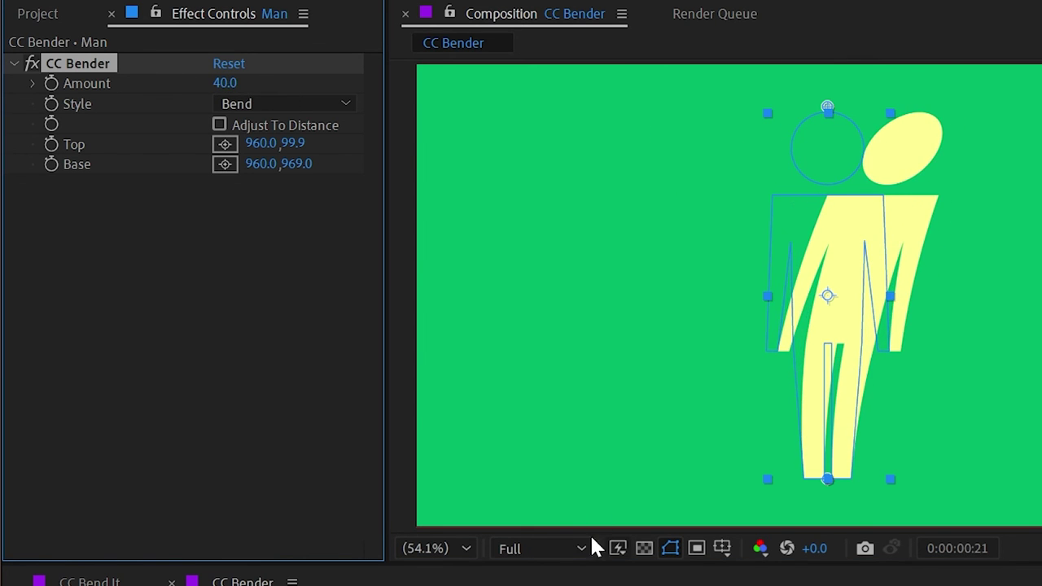
# Hide path outlines and switch the Man's bender to Marilyn, Top at the neck (960,292.2), Amount -11
pyautogui.click(670, 548)
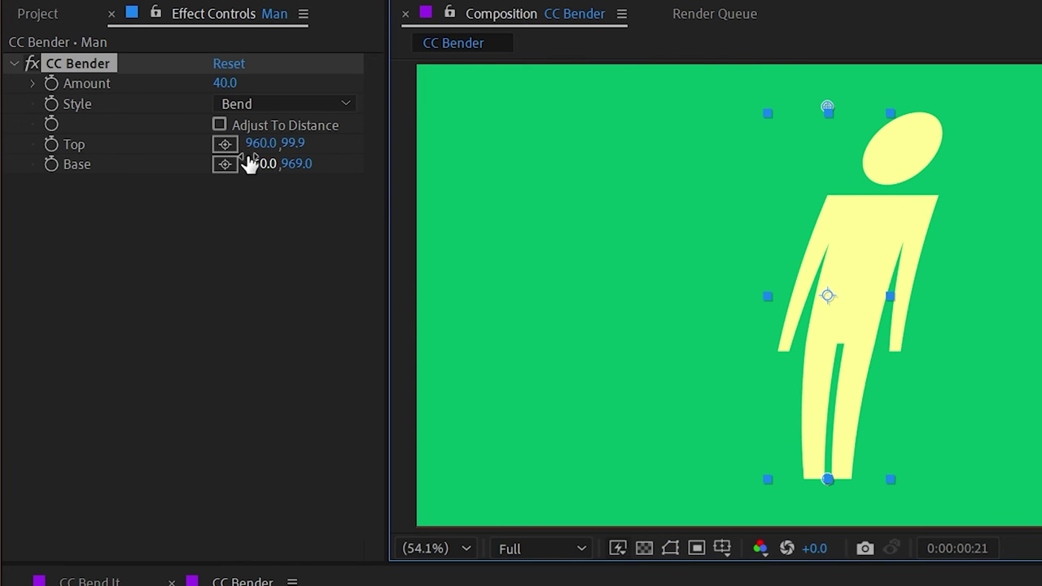
pyautogui.click(252, 105)
pyautogui.click(268, 151)
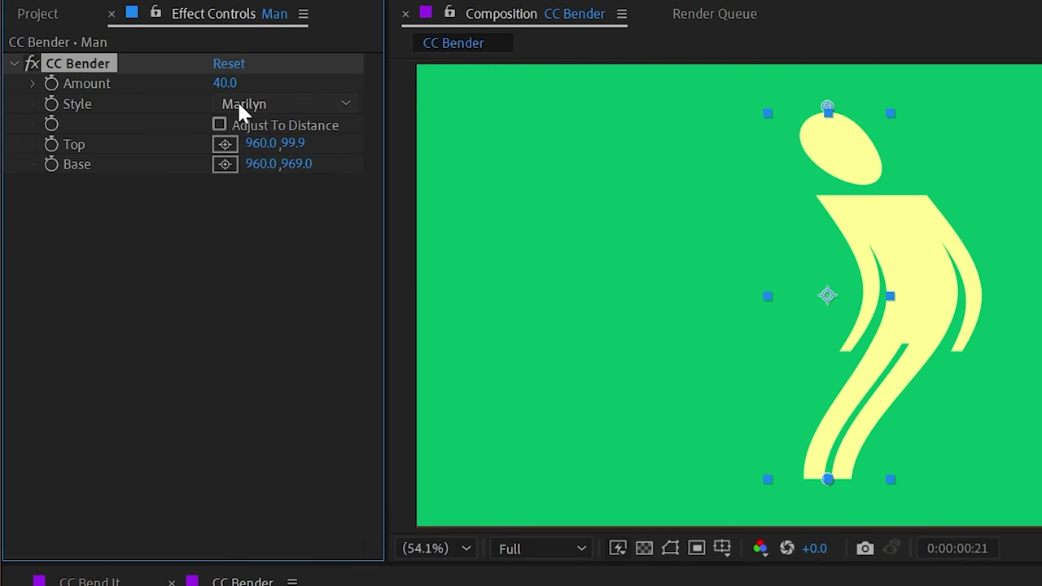
pyautogui.moveTo(225, 83); pyautogui.dragTo(136, 84)
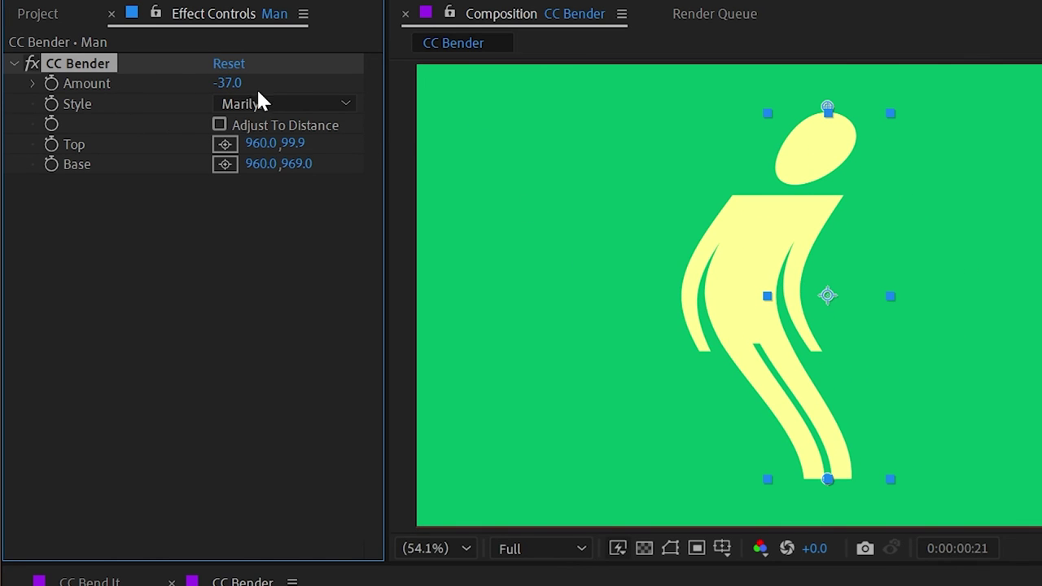
pyautogui.moveTo(229, 88); pyautogui.dragTo(250, 90)
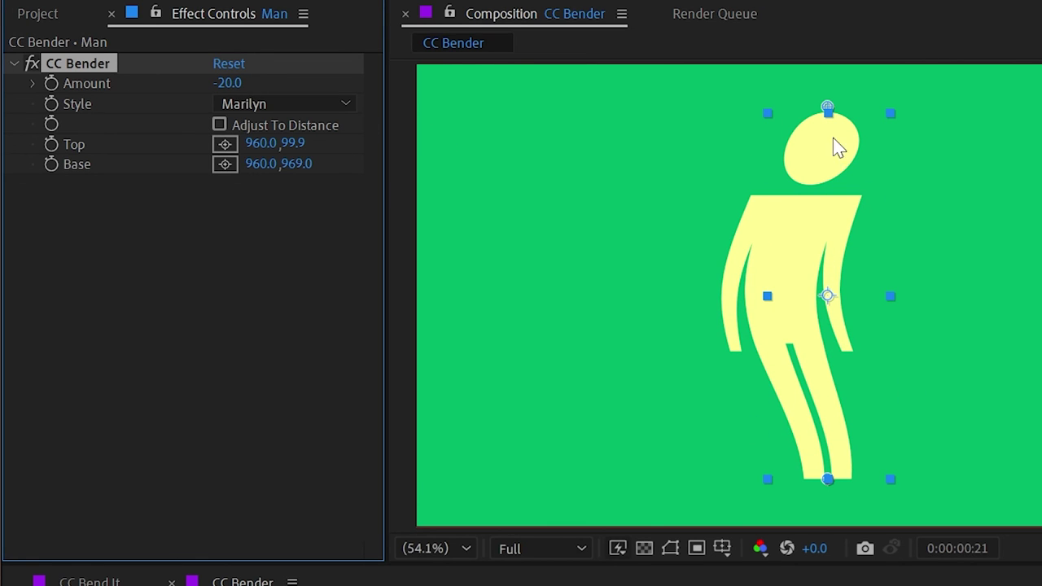
pyautogui.moveTo(229, 83); pyautogui.dragTo(218, 78)
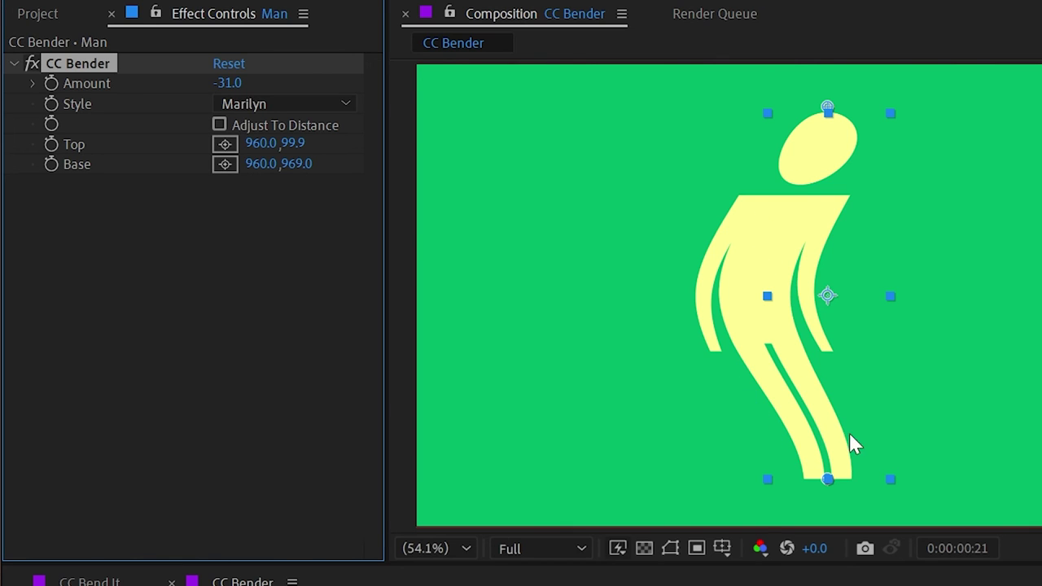
pyautogui.moveTo(828, 108); pyautogui.dragTo(830, 192)
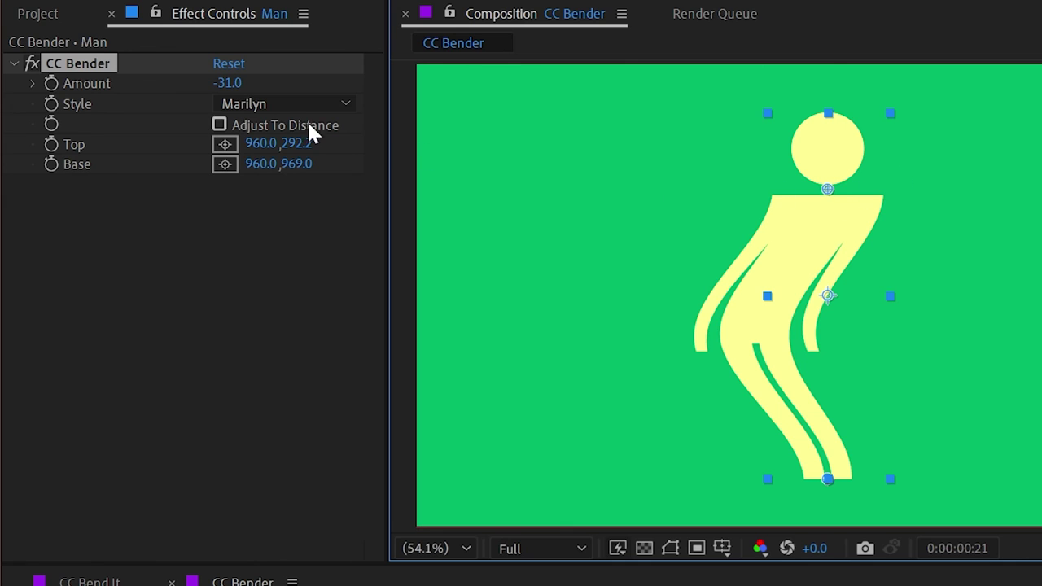
pyautogui.moveTo(225, 85)
pyautogui.mouseDown()
pyautogui.moveTo(181, 82)
pyautogui.moveTo(280, 81)
pyautogui.moveTo(258, 92)
pyautogui.moveTo(274, 79)
pyautogui.moveTo(239, 70)
pyautogui.mouseUp()
# Try the Sharp style, then set the Man's CC Bender to Boxer at Amount -38
pyautogui.click(236, 104)
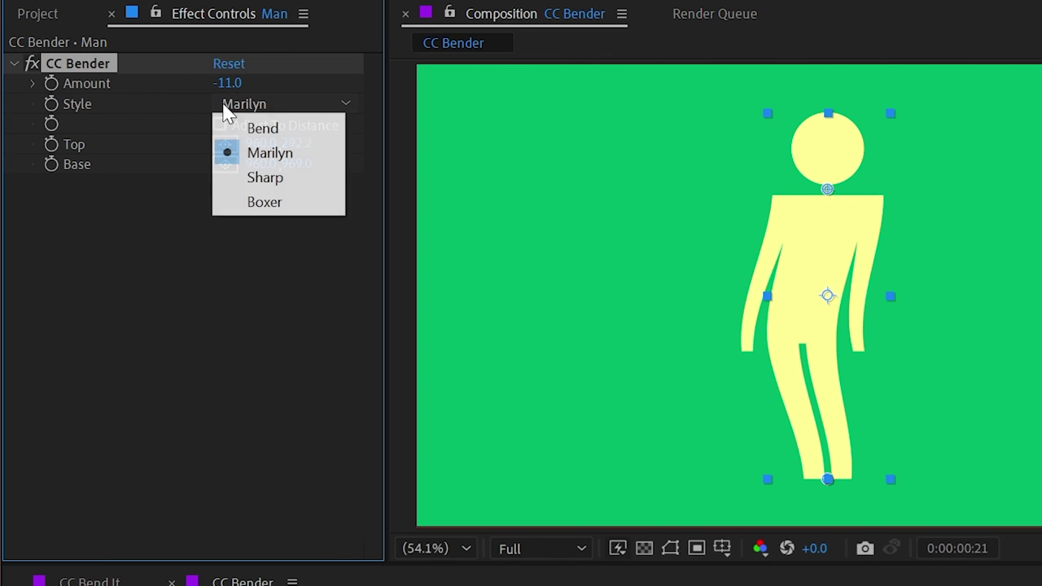
pyautogui.click(251, 186)
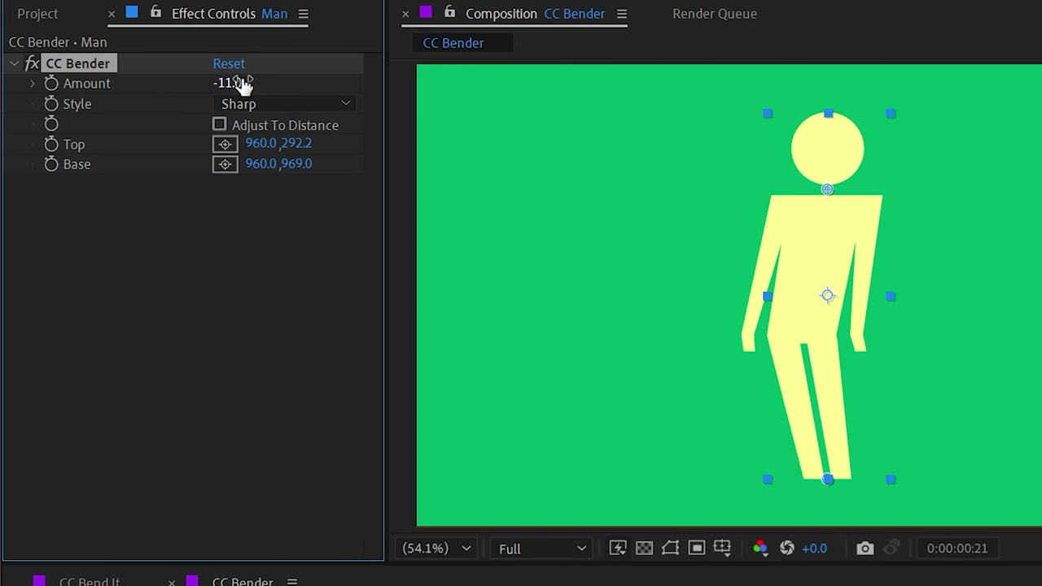
pyautogui.moveTo(243, 85)
pyautogui.mouseDown()
pyautogui.moveTo(209, 76)
pyautogui.moveTo(295, 82)
pyautogui.moveTo(293, 94)
pyautogui.moveTo(305, 95)
pyautogui.moveTo(253, 90)
pyautogui.mouseUp()
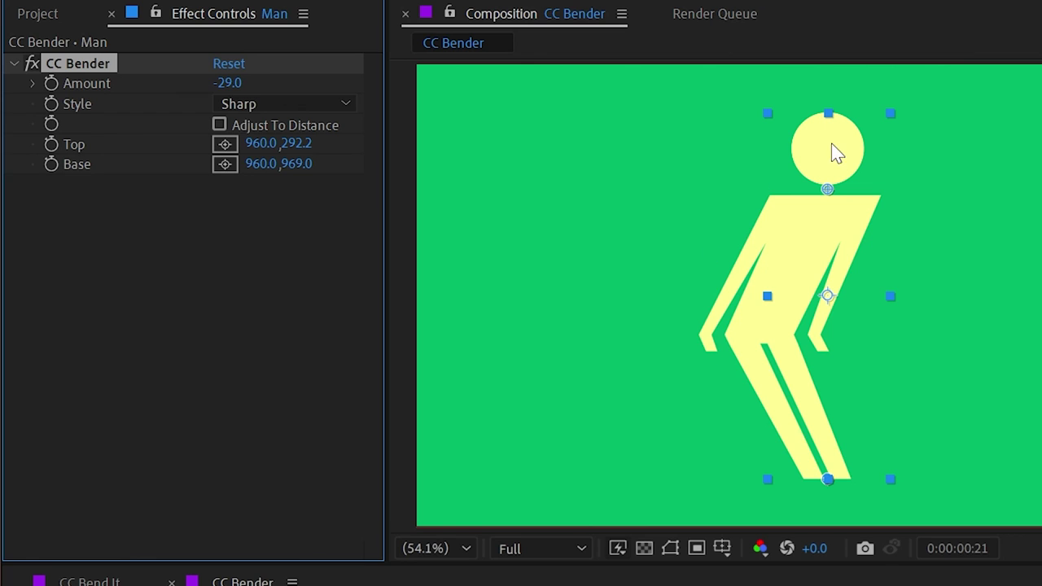
pyautogui.click(285, 104)
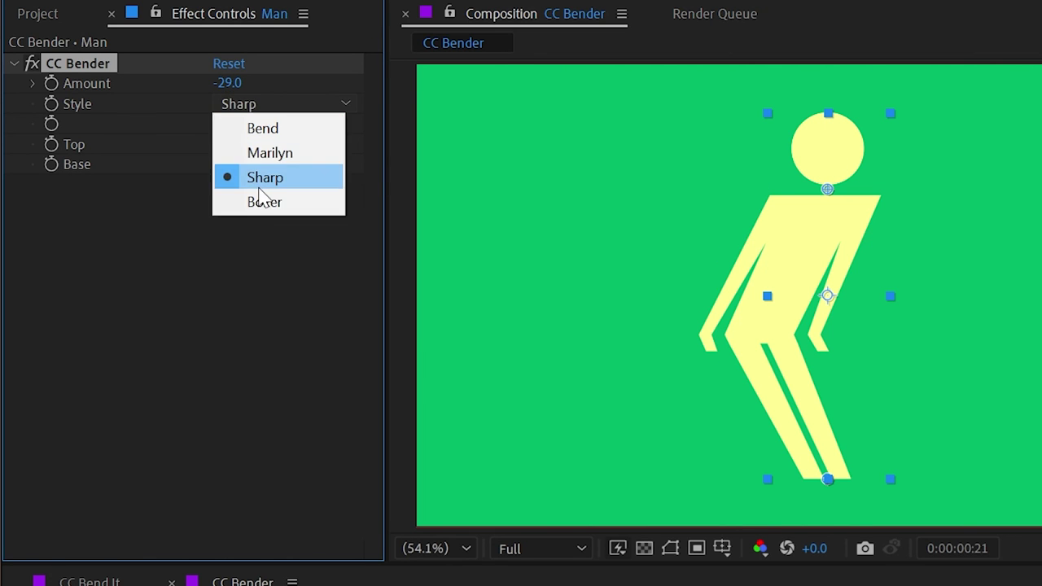
pyautogui.click(261, 204)
pyautogui.moveTo(236, 84); pyautogui.dragTo(292, 83)
pyautogui.moveTo(271, 84); pyautogui.dragTo(201, 70)
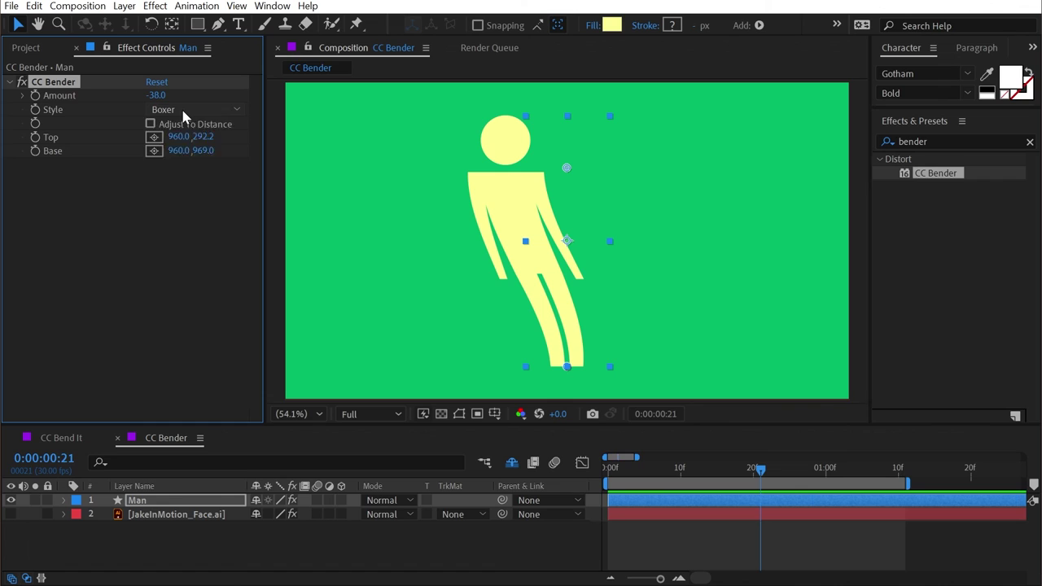
pyautogui.click(180, 106)
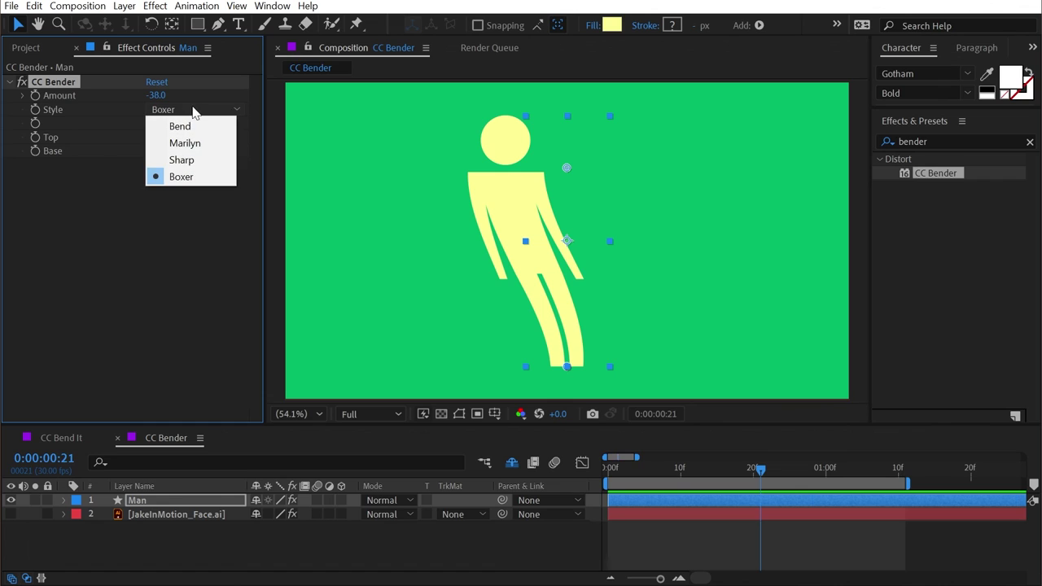
pyautogui.click(194, 103)
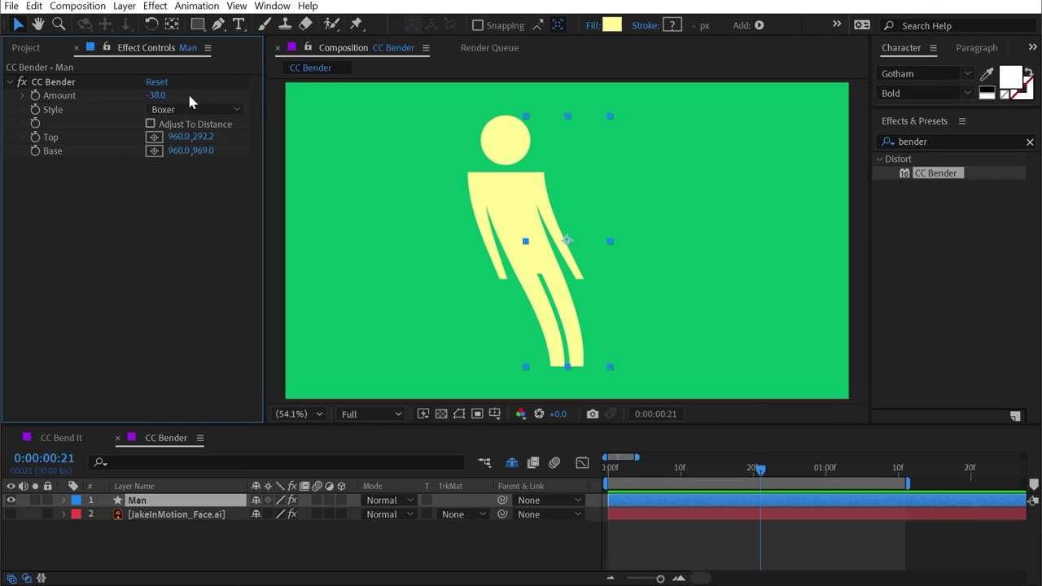